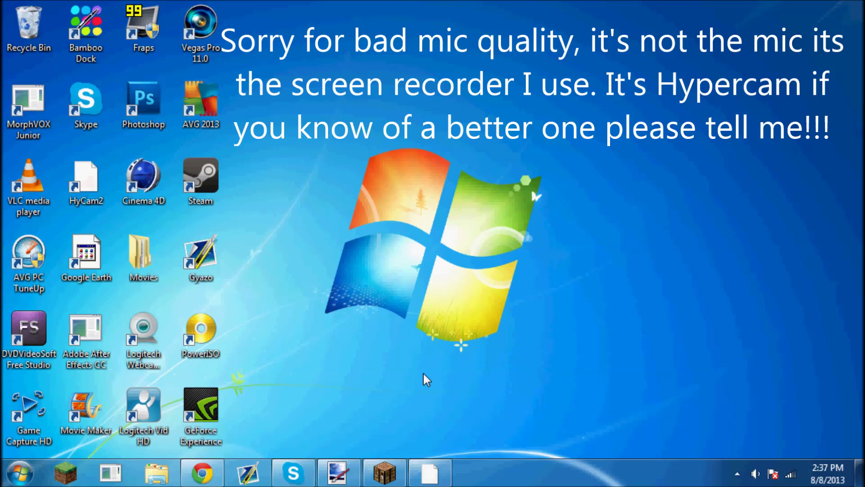
# - Paint the entire blaze_powder sprite light blue with the Pencil, then minimize Paint.NET
pyautogui.click(337, 472)
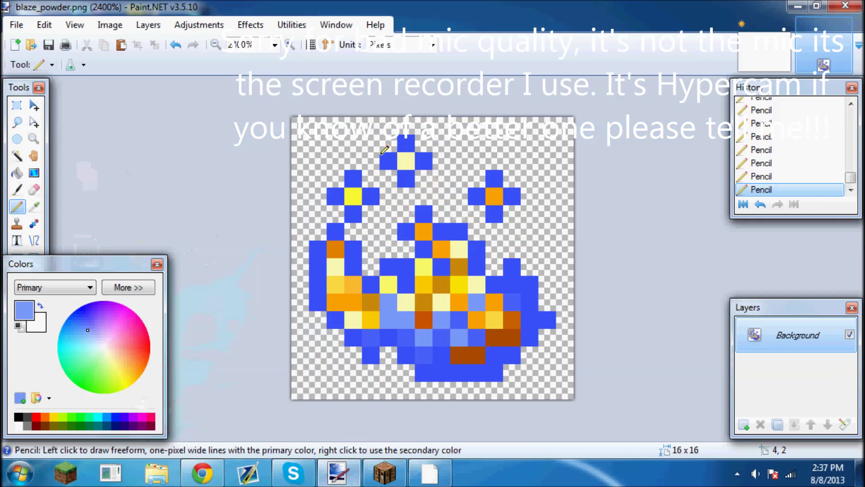
pyautogui.moveTo(385, 150)
pyautogui.mouseDown()
pyautogui.moveTo(566, 249)
pyautogui.moveTo(308, 284)
pyautogui.moveTo(566, 143)
pyautogui.moveTo(337, 153)
pyautogui.moveTo(234, 205)
pyautogui.moveTo(650, 168)
pyautogui.moveTo(214, 182)
pyautogui.moveTo(535, 238)
pyautogui.moveTo(226, 225)
pyautogui.moveTo(421, 245)
pyautogui.moveTo(604, 282)
pyautogui.moveTo(309, 305)
pyautogui.moveTo(440, 340)
pyautogui.moveTo(467, 361)
pyautogui.moveTo(377, 392)
pyautogui.moveTo(429, 383)
pyautogui.mouseUp()
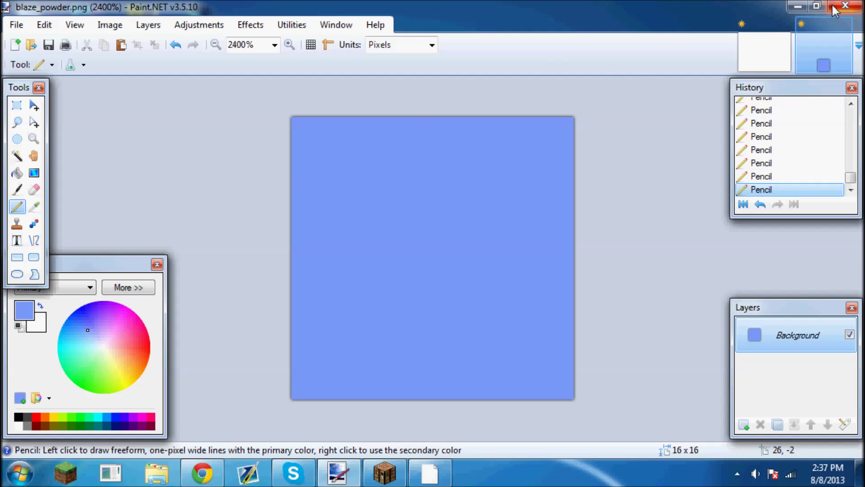
pyautogui.click(797, 7)
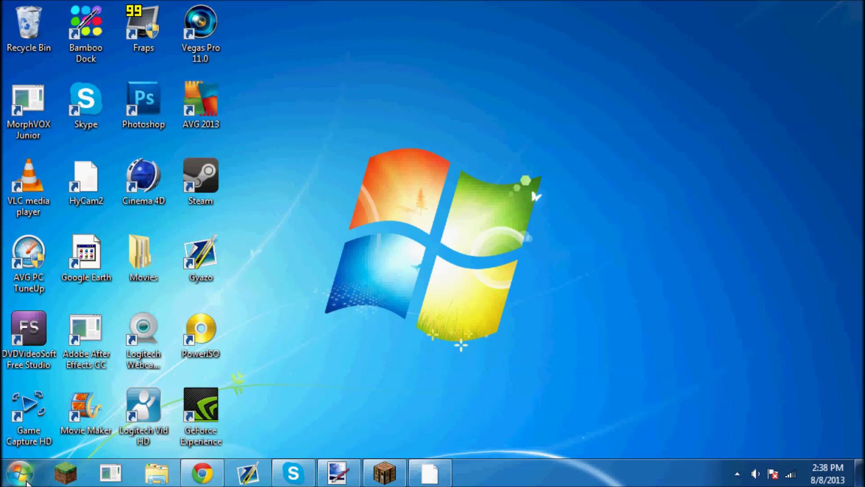
pyautogui.click(19, 473)
# - Open Documents in a maximized Explorer window and browse via Downloads and Thumbnails into Texture Pack
pyautogui.click(227, 150)
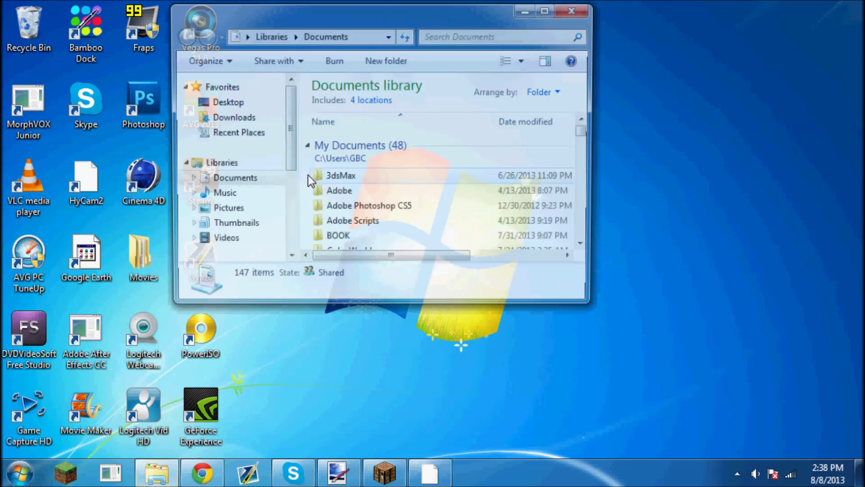
pyautogui.click(550, 10)
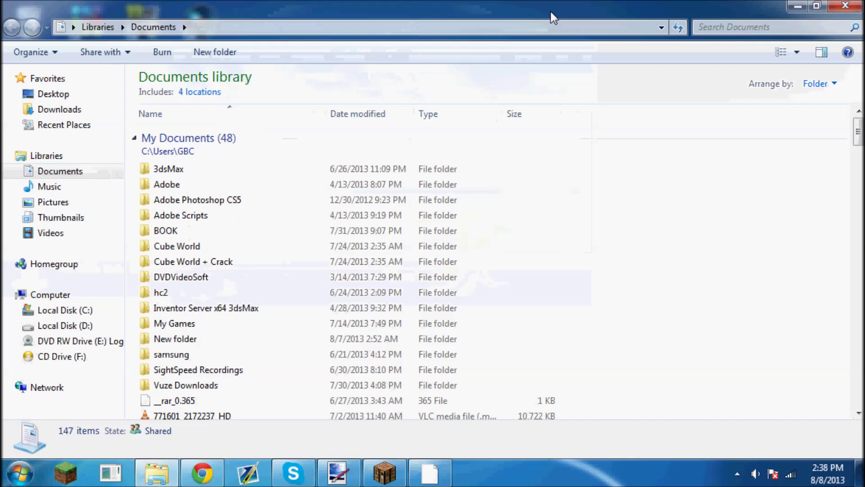
pyautogui.click(64, 111)
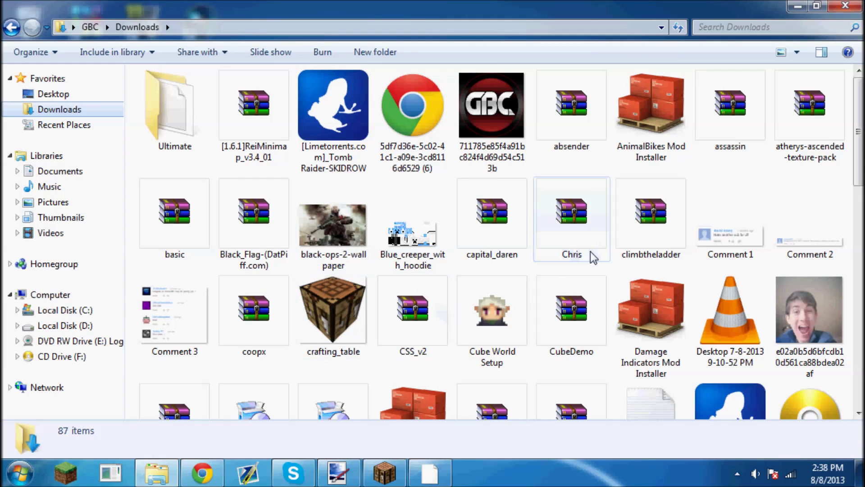
pyautogui.moveTo(861, 187); pyautogui.dragTo(861, 222)
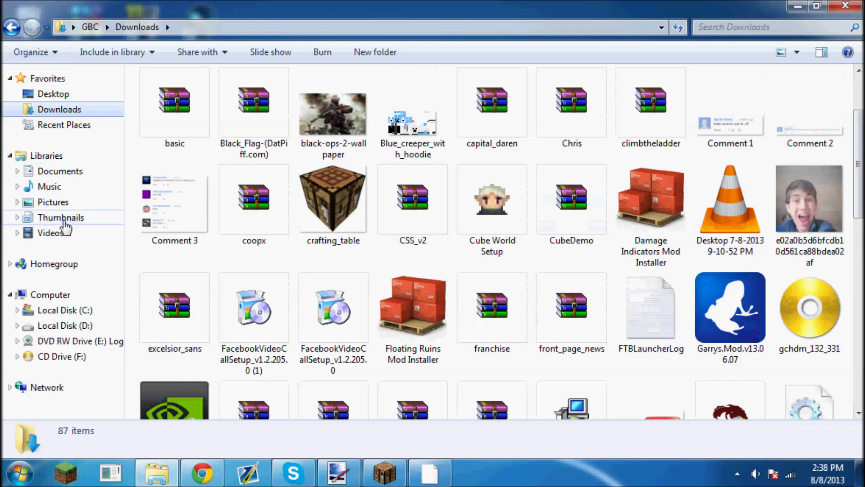
pyautogui.click(68, 217)
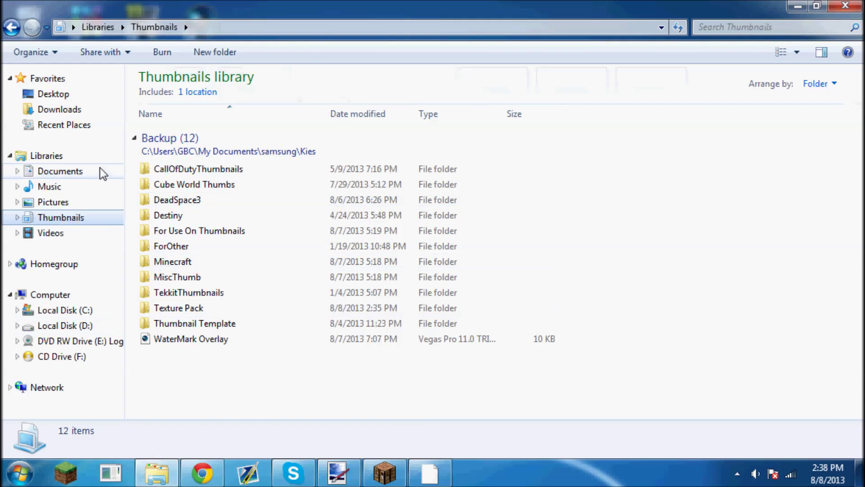
pyautogui.doubleClick(193, 310)
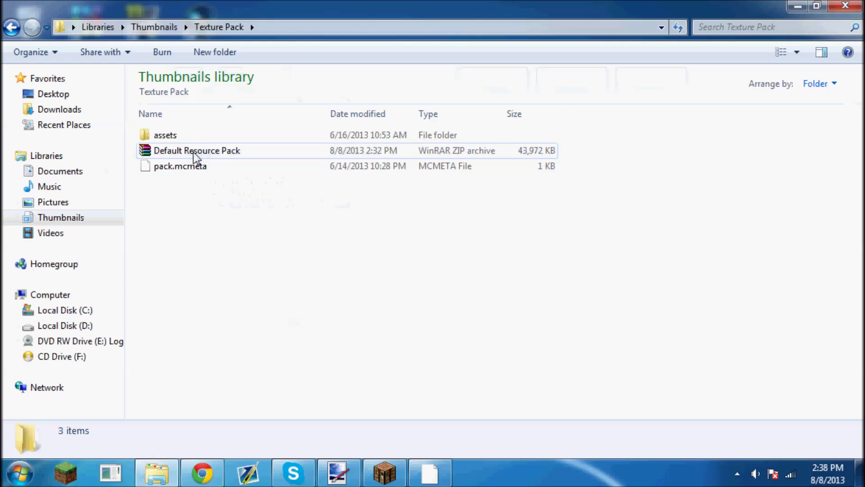
pyautogui.click(11, 26)
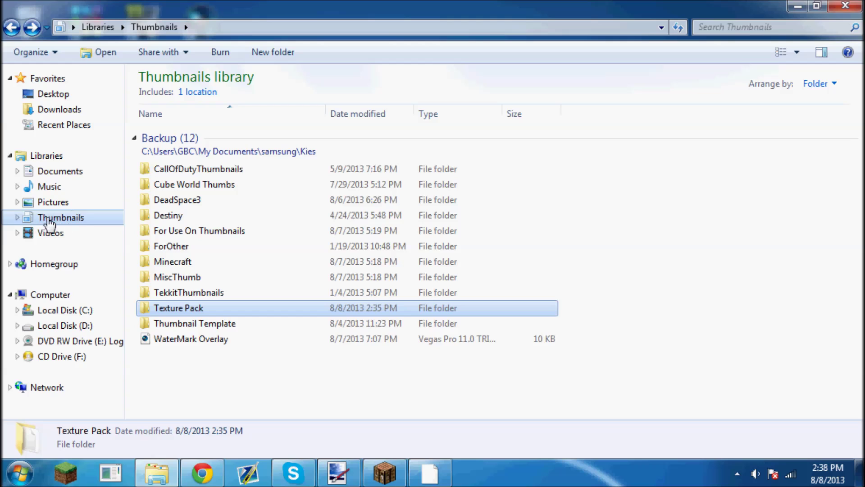
pyautogui.moveTo(636, 174); pyautogui.dragTo(763, 242)
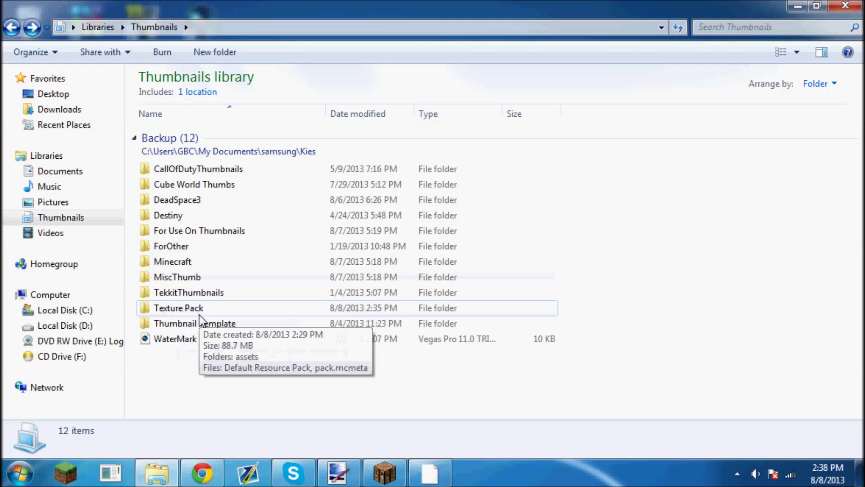
pyautogui.doubleClick(199, 311)
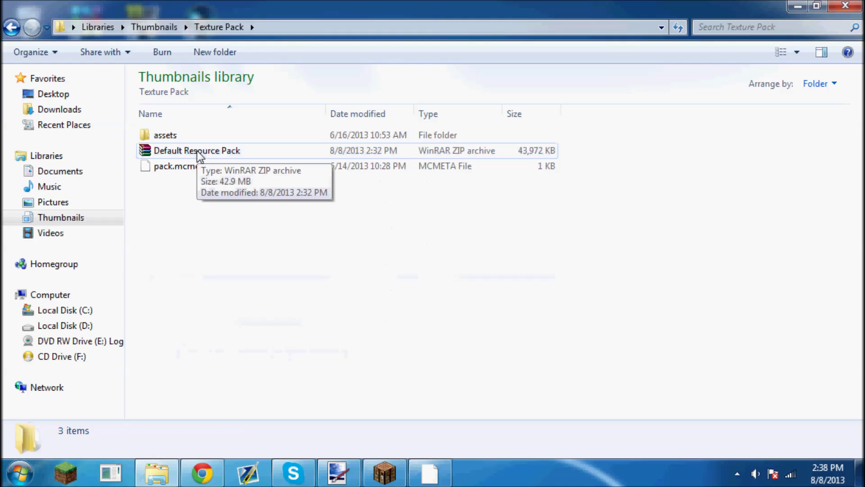
pyautogui.click(198, 154)
# - Look over Default Resource Pack, assets and pack.mcmeta, go back twice, then close Explorer
pyautogui.rightClick(198, 156)
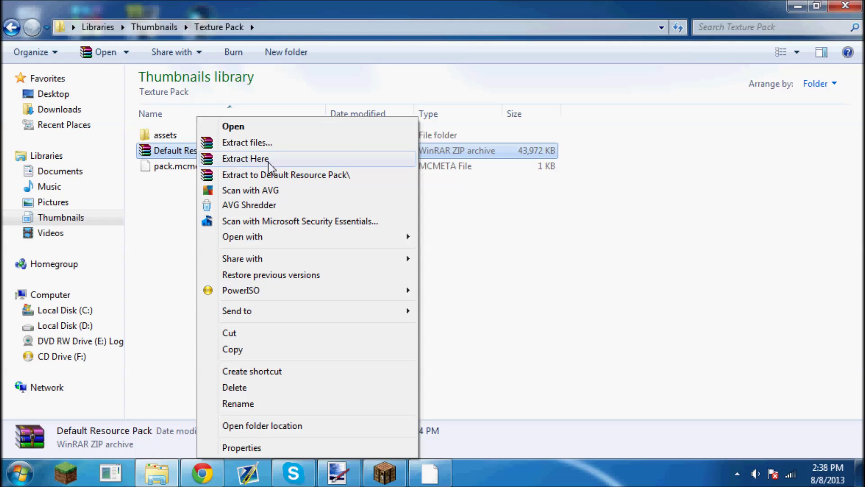
pyautogui.click(170, 218)
pyautogui.click(165, 137)
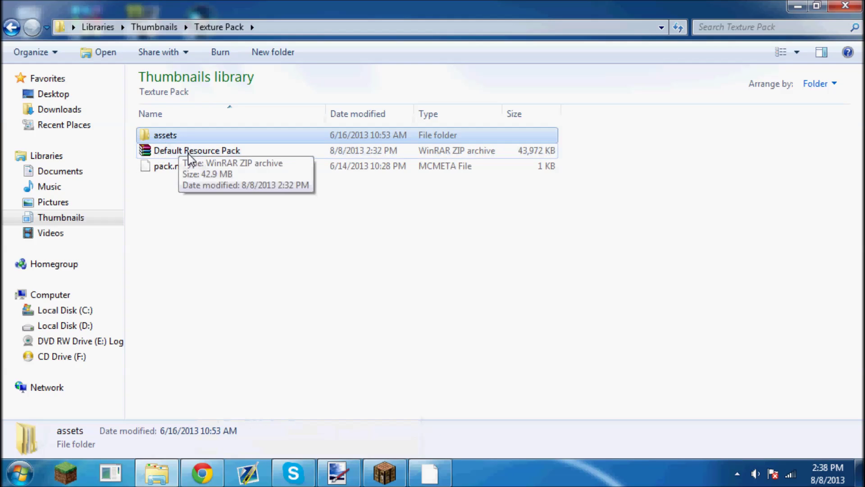
pyautogui.click(178, 168)
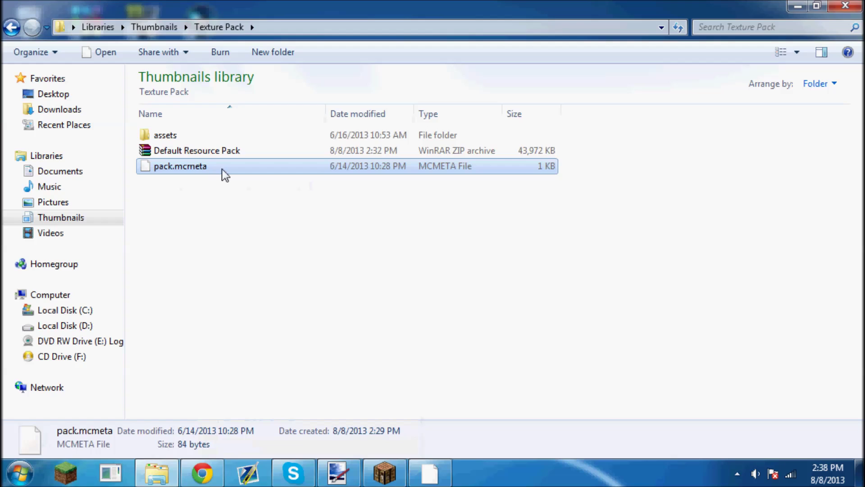
pyautogui.click(251, 194)
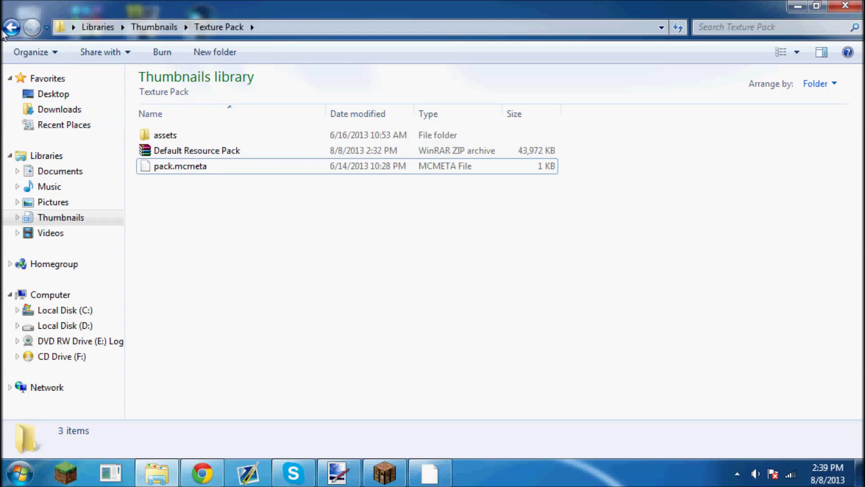
pyautogui.click(12, 28)
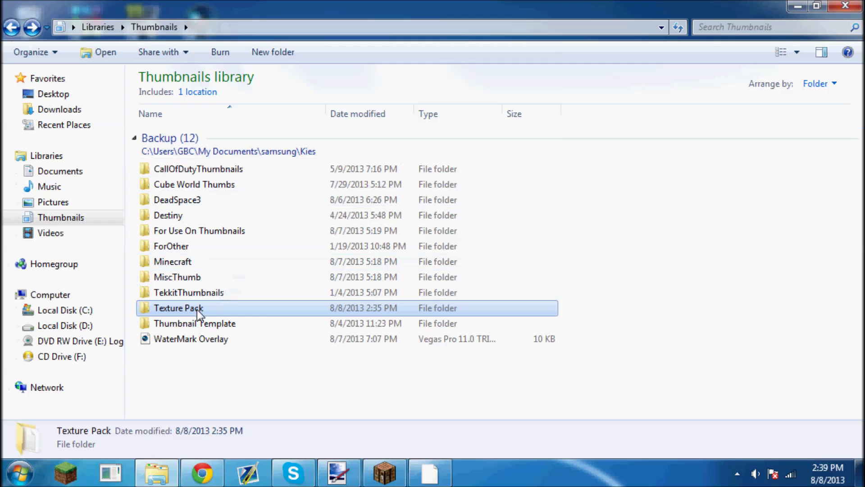
pyautogui.click(12, 28)
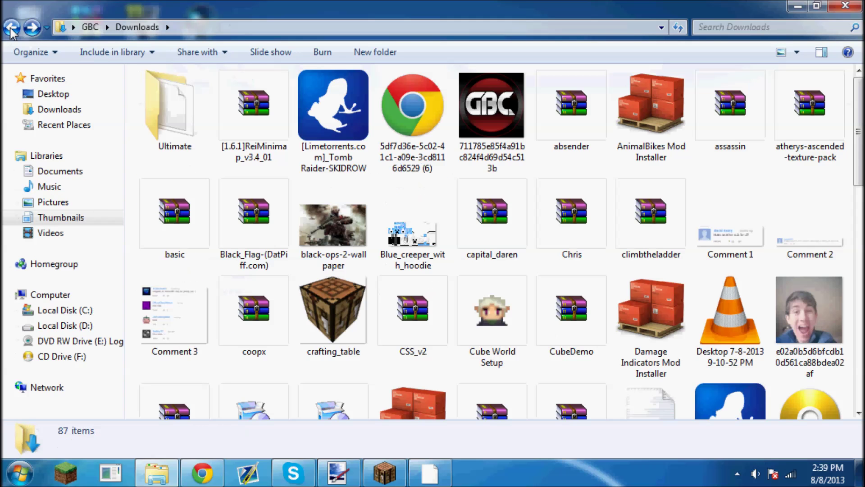
pyautogui.click(856, 5)
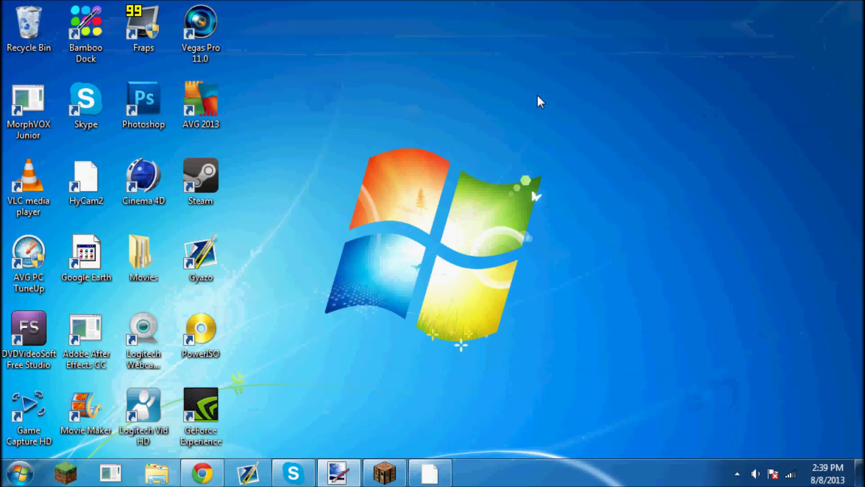
# - Restore the blaze_powder image and undo then redo in History to confirm the blue fill
pyautogui.click(338, 472)
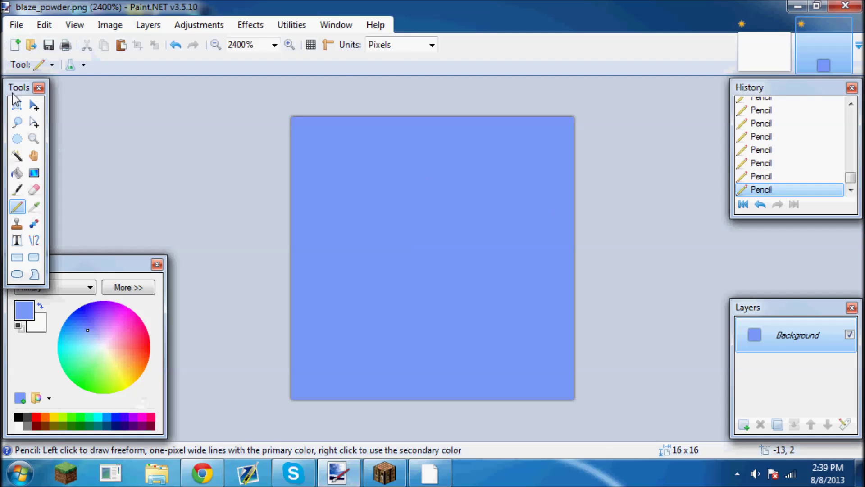
pyautogui.click(15, 26)
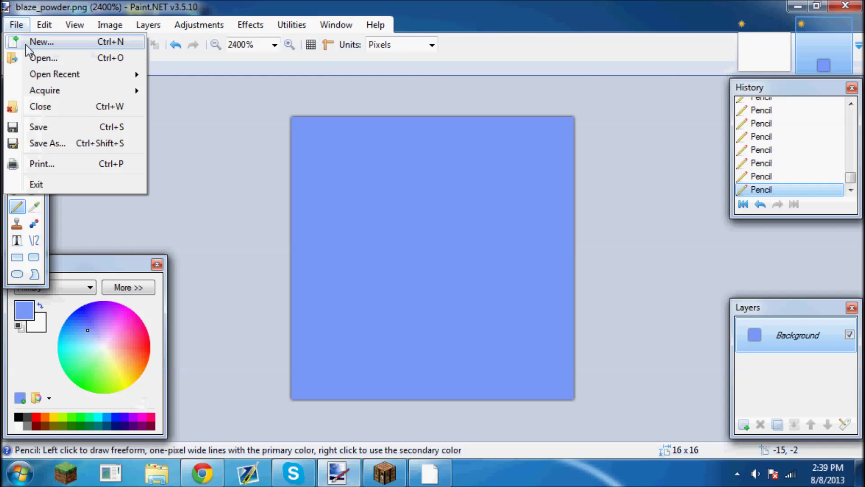
pyautogui.click(299, 102)
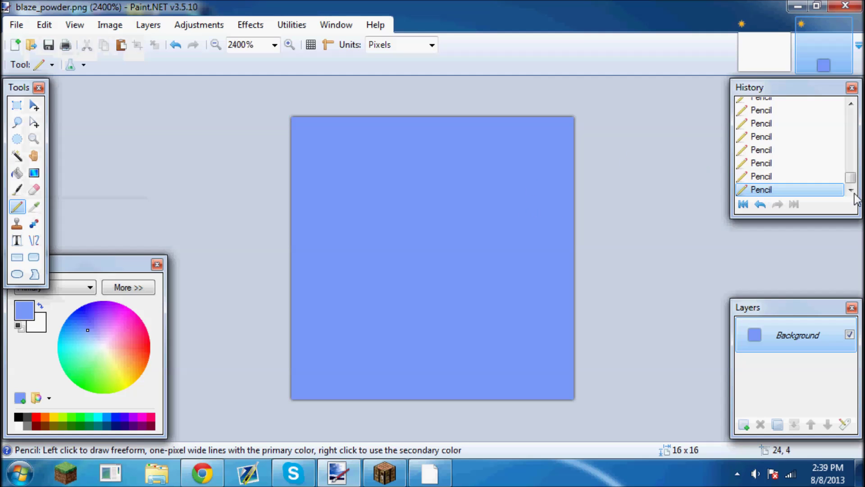
pyautogui.moveTo(795, 160)
pyautogui.mouseDown()
pyautogui.moveTo(780, 150)
pyautogui.moveTo(771, 123)
pyautogui.mouseUp()
pyautogui.moveTo(771, 170)
pyautogui.mouseDown()
pyautogui.moveTo(772, 136)
pyautogui.moveTo(788, 181)
pyautogui.moveTo(794, 175)
pyautogui.moveTo(780, 198)
pyautogui.mouseUp()
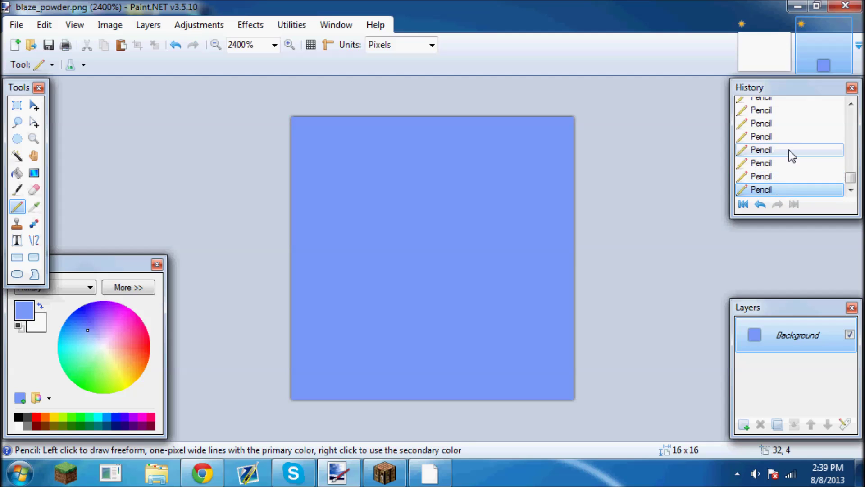
pyautogui.click(20, 27)
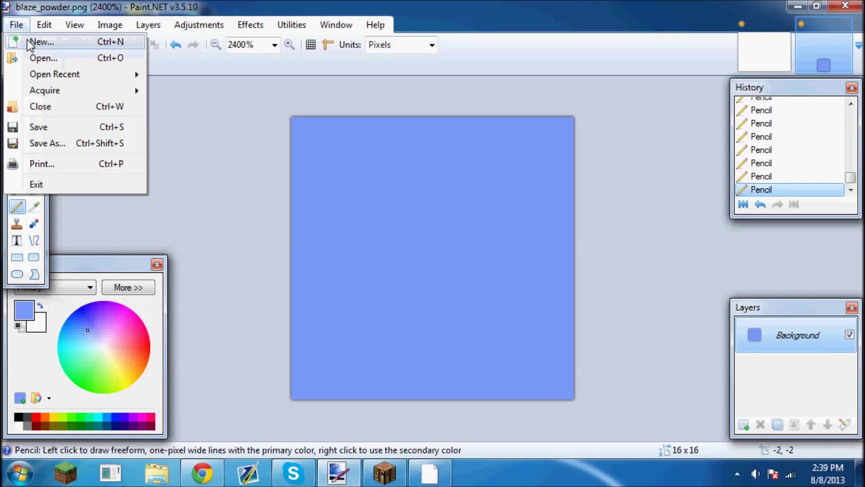
# - Open the original blaze_powder.png from Texture Pack > assets > minecraft > textures > items
pyautogui.click(40, 59)
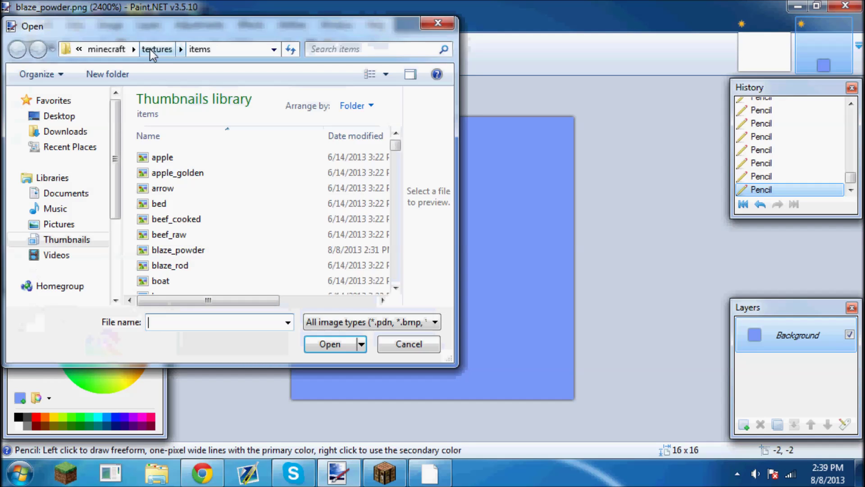
pyautogui.click(72, 241)
pyautogui.click(58, 224)
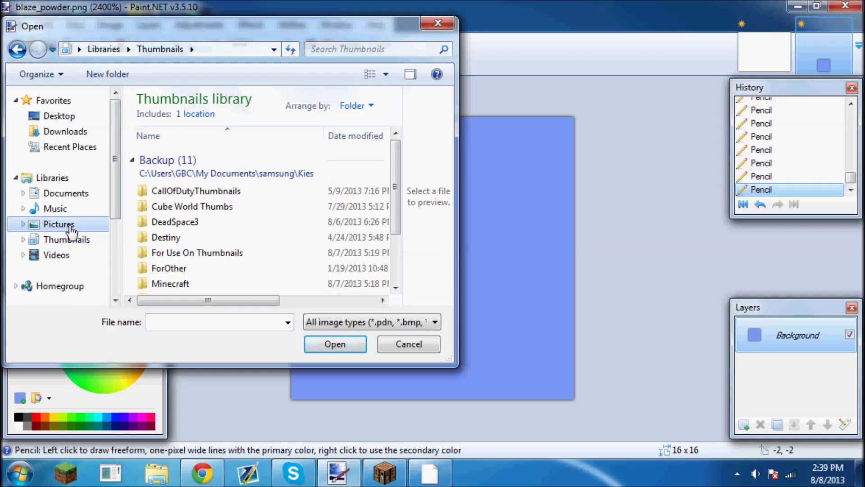
pyautogui.click(75, 241)
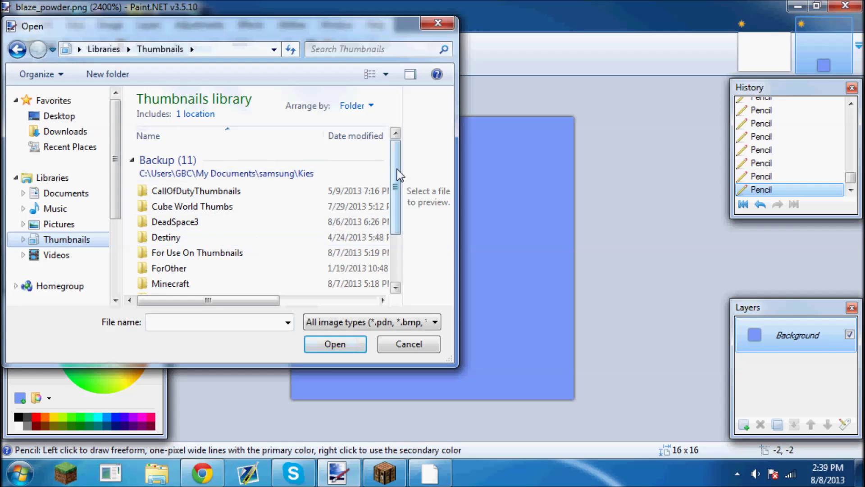
pyautogui.moveTo(398, 174); pyautogui.dragTo(398, 209)
pyautogui.doubleClick(179, 257)
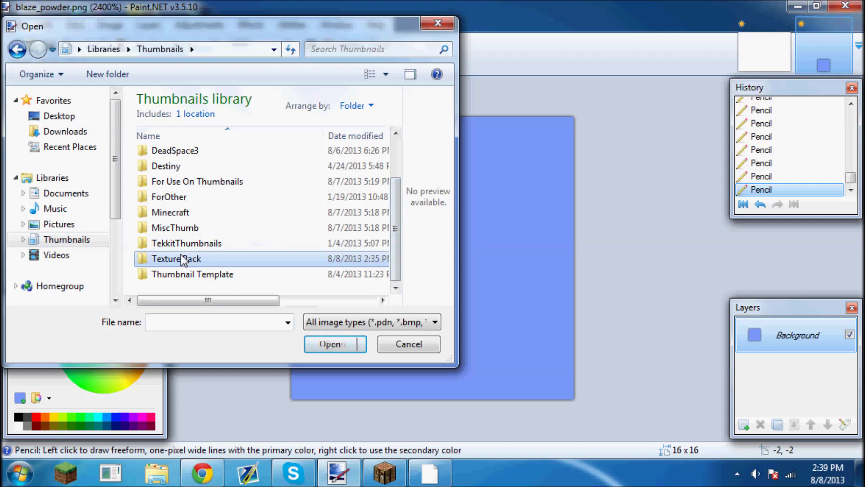
pyautogui.doubleClick(167, 158)
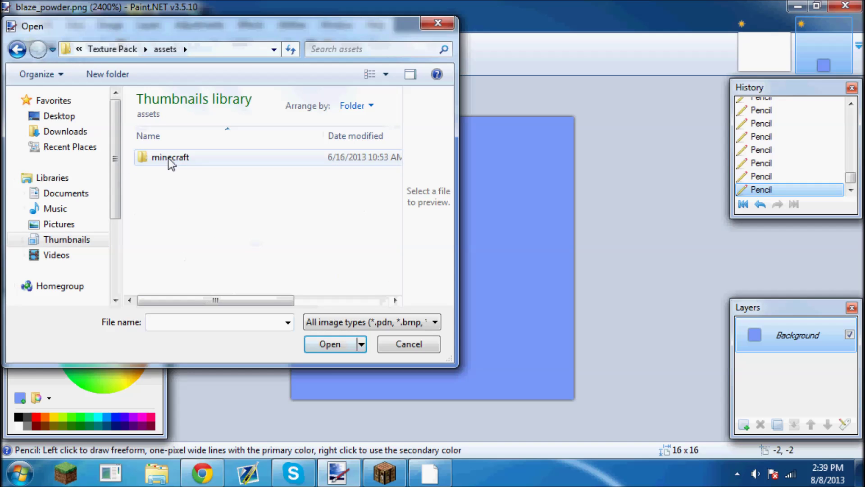
pyautogui.doubleClick(179, 161)
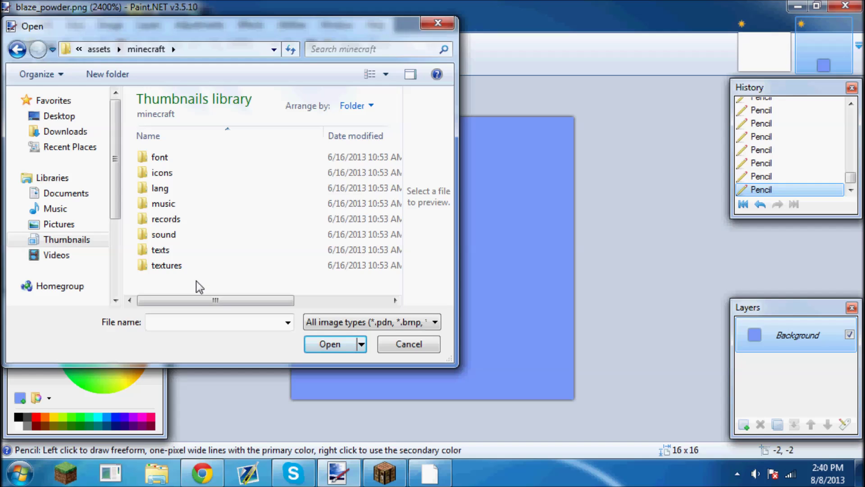
pyautogui.doubleClick(182, 266)
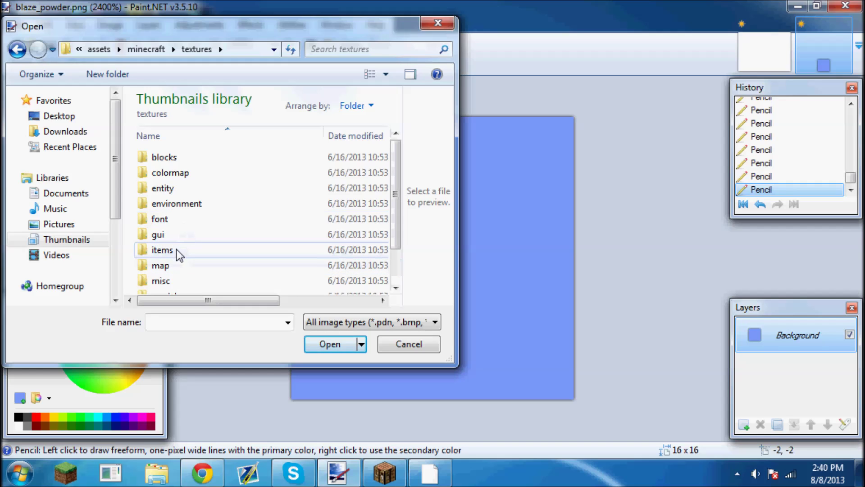
pyautogui.click(171, 252)
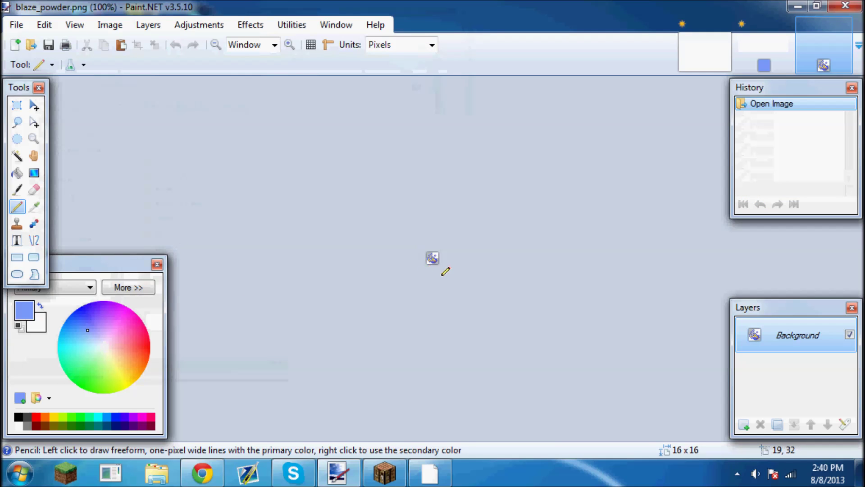
pyautogui.click(16, 24)
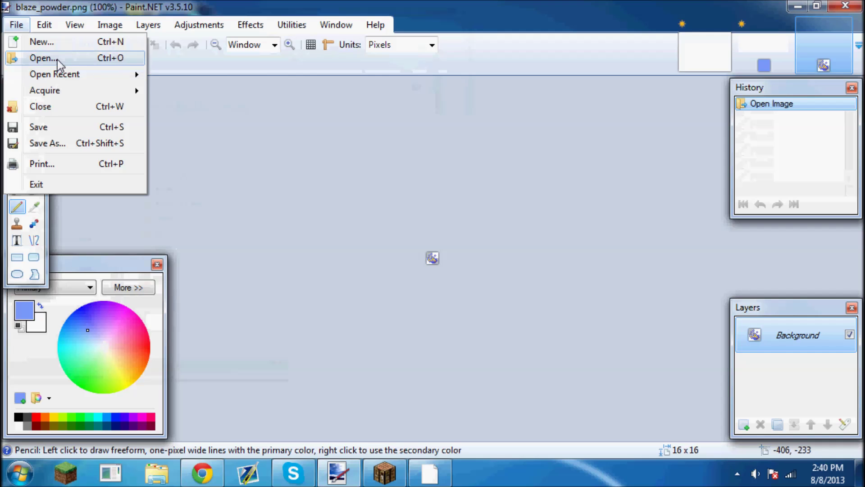
# - Open diamond_sword.png from the textures items folder as a new image
pyautogui.click(58, 61)
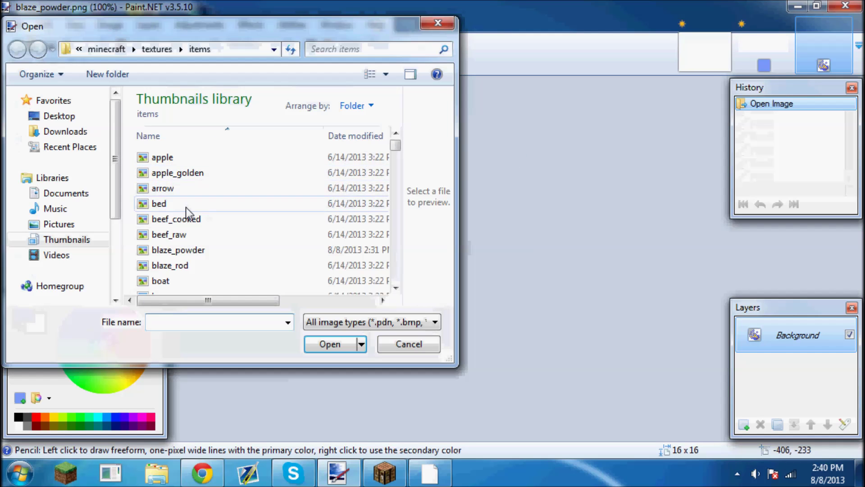
pyautogui.moveTo(396, 146); pyautogui.dragTo(396, 174)
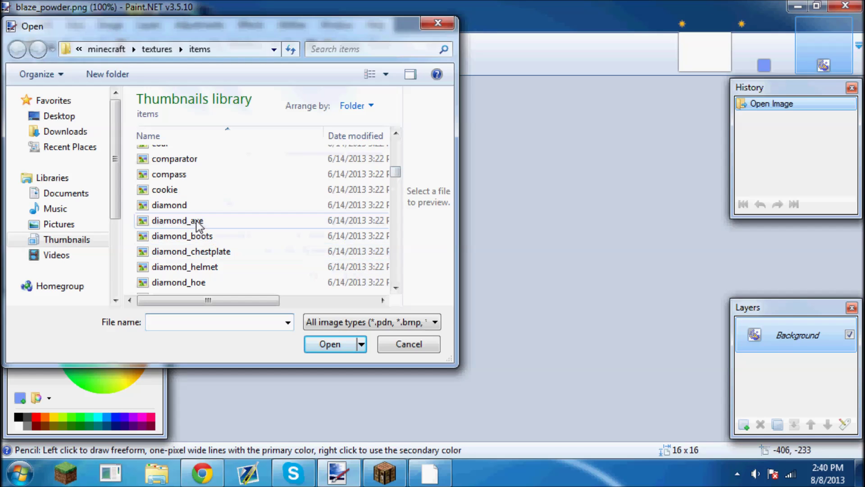
pyautogui.click(397, 289)
pyautogui.click(397, 288)
pyautogui.click(397, 288)
pyautogui.click(396, 288)
pyautogui.click(397, 288)
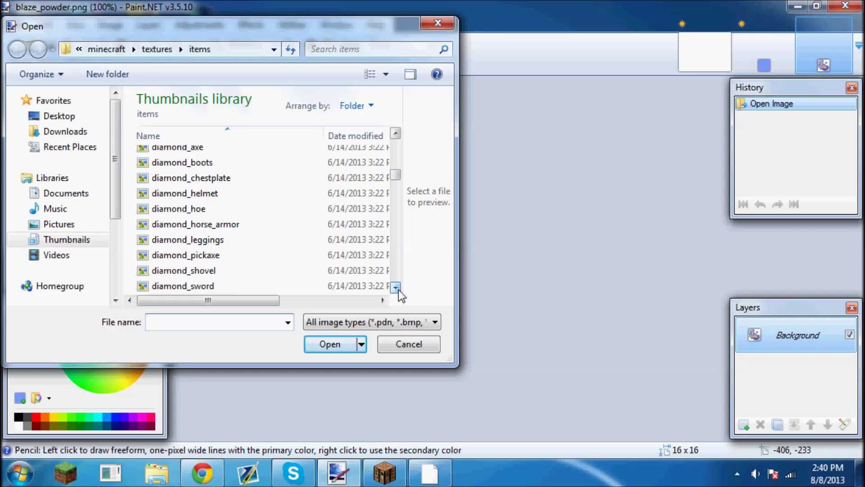
pyautogui.click(396, 289)
pyautogui.doubleClick(221, 269)
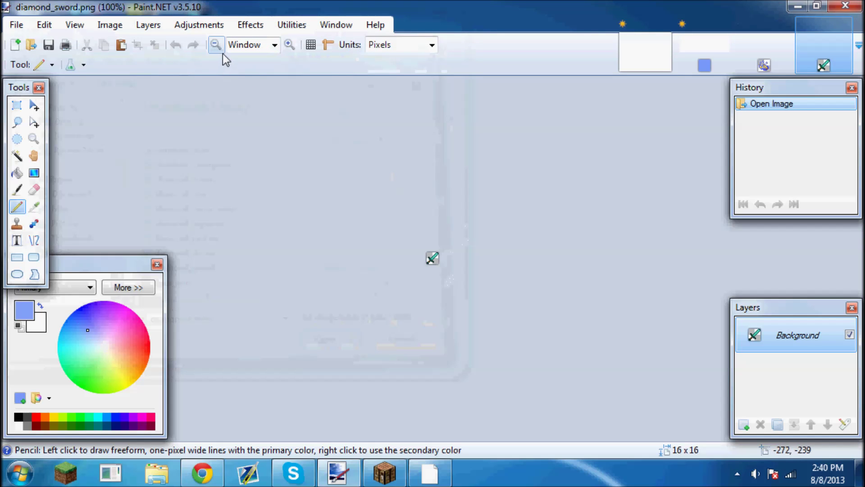
pyautogui.click(289, 45)
# - Zoom the sword to 2400%, choose black, and pencil the pommel's bottom-left pixels black
pyautogui.click(290, 46)
pyautogui.click(289, 45)
pyautogui.click(290, 46)
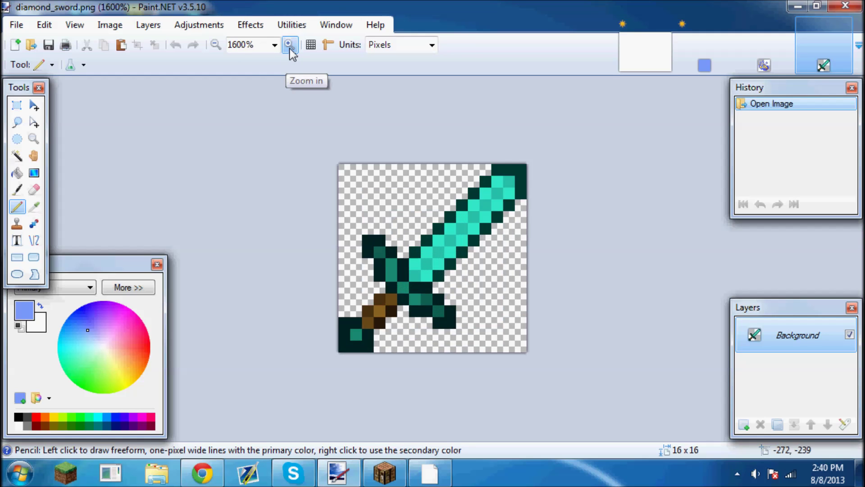
pyautogui.click(289, 45)
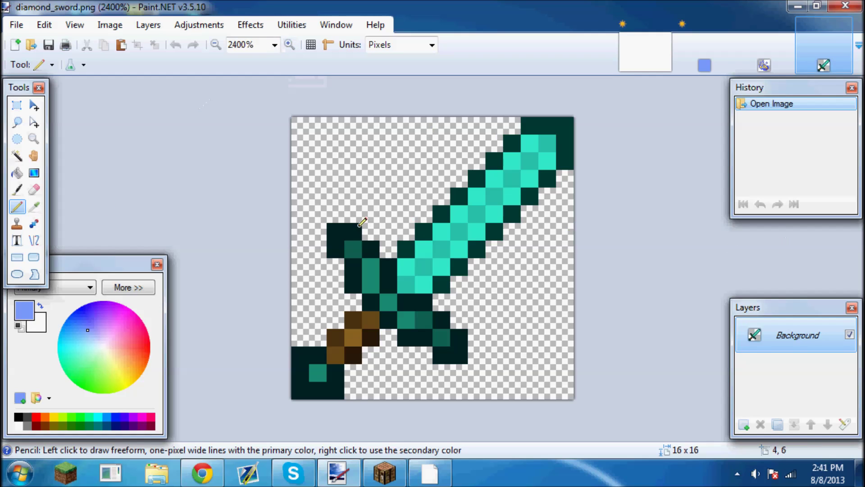
pyautogui.moveTo(20, 88); pyautogui.dragTo(49, 94)
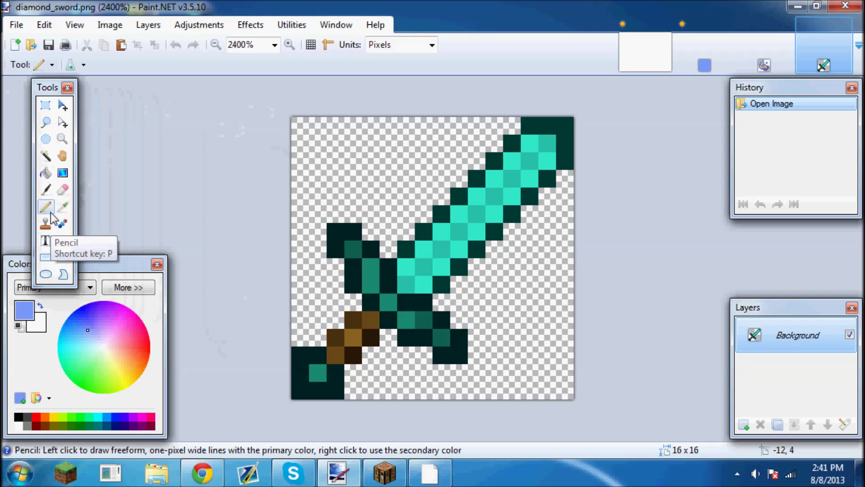
pyautogui.click(18, 417)
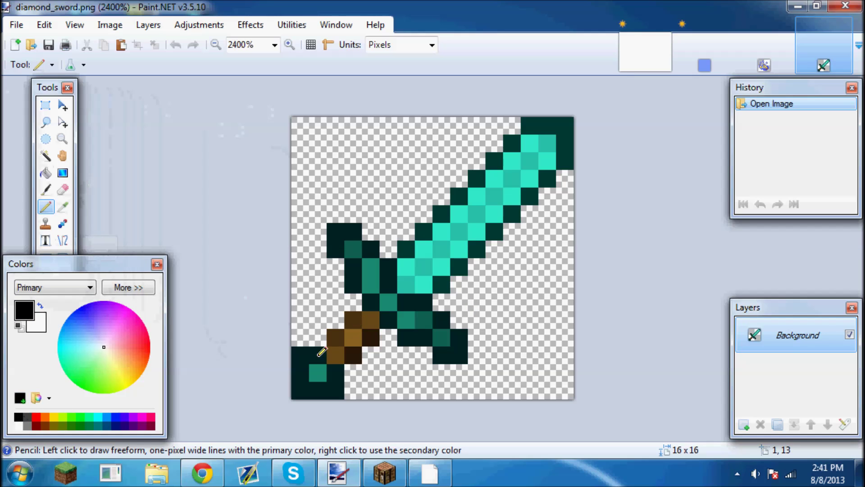
pyautogui.moveTo(320, 353)
pyautogui.mouseDown()
pyautogui.moveTo(303, 354)
pyautogui.moveTo(301, 378)
pyautogui.moveTo(320, 390)
pyautogui.moveTo(339, 388)
pyautogui.moveTo(343, 372)
pyautogui.mouseUp()
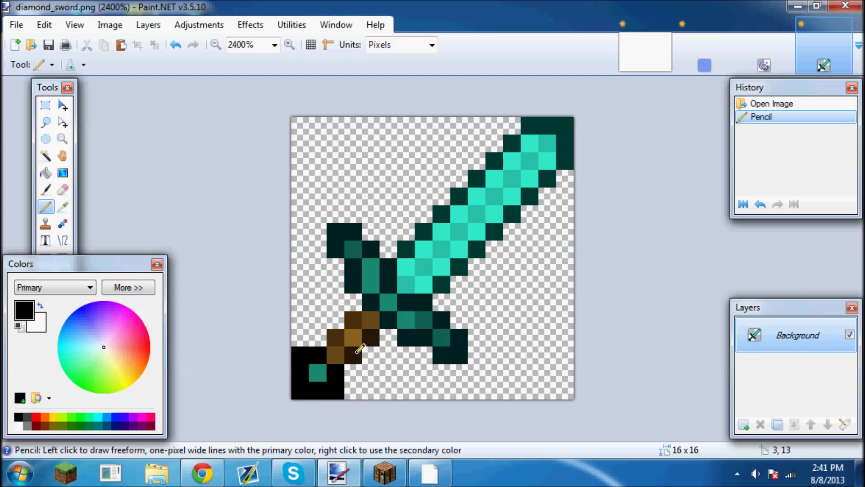
# - Outline the handle edges and the crossguard's left arm with black pixels
pyautogui.click(359, 348)
pyautogui.click(369, 337)
pyautogui.click(331, 336)
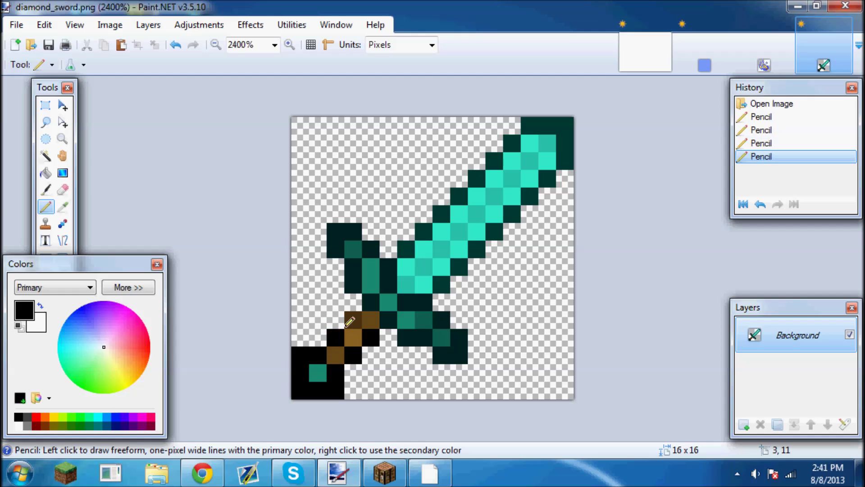
pyautogui.click(355, 320)
pyautogui.click(372, 295)
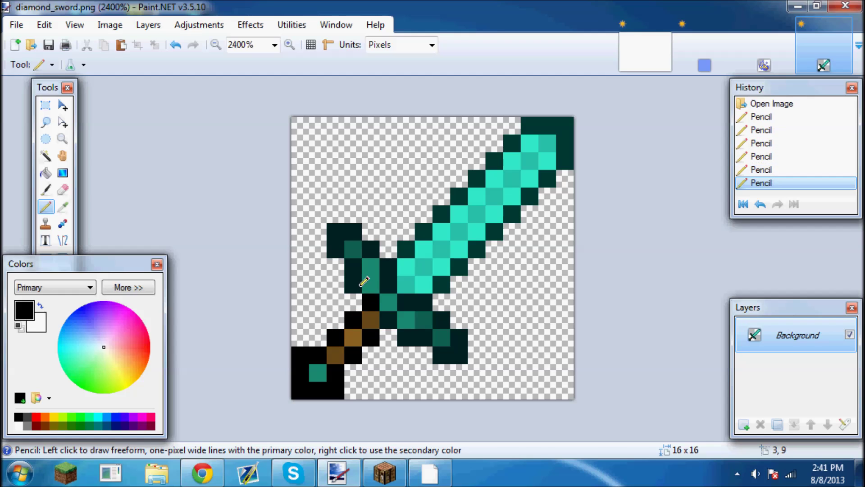
pyautogui.moveTo(356, 284)
pyautogui.mouseDown()
pyautogui.moveTo(355, 260)
pyautogui.moveTo(339, 228)
pyautogui.mouseUp()
pyautogui.click(352, 231)
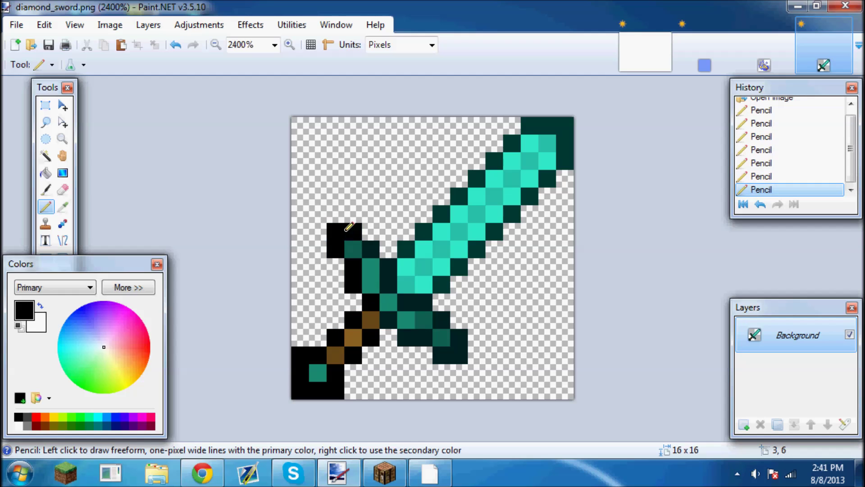
pyautogui.click(370, 249)
pyautogui.moveTo(393, 260); pyautogui.dragTo(391, 284)
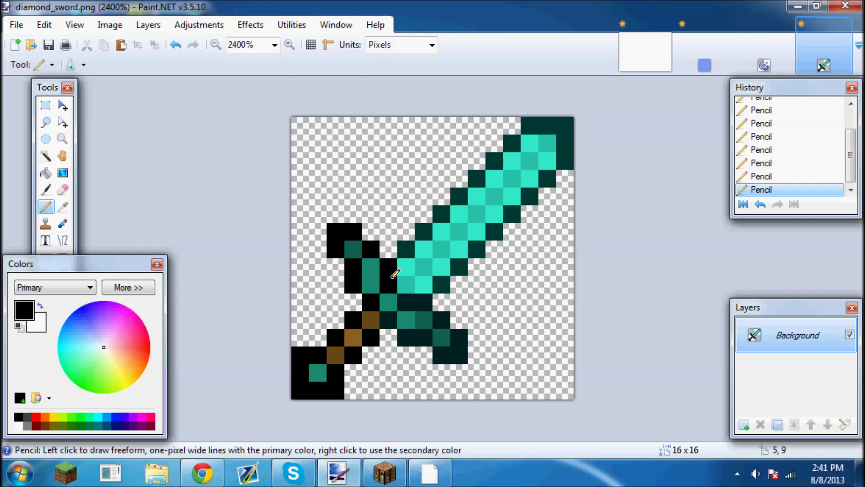
pyautogui.click(388, 318)
# - Blacken the outline pixels around the crossguard's right arm
pyautogui.click(406, 335)
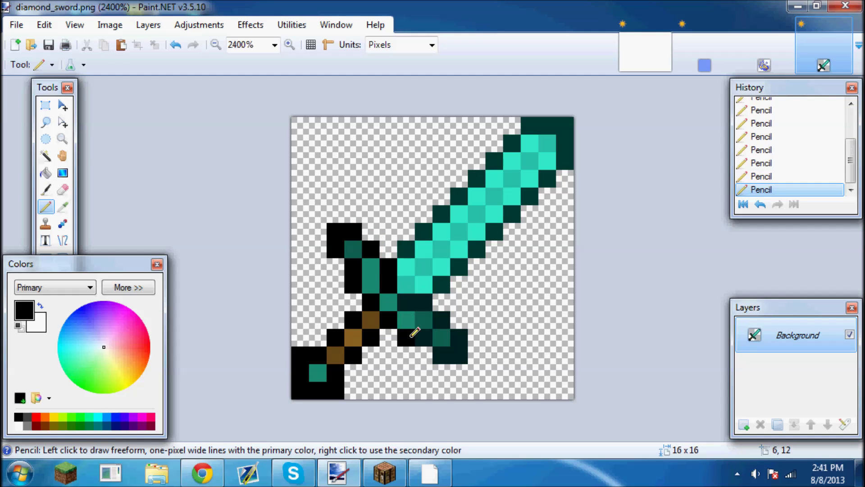
pyautogui.click(423, 335)
pyautogui.moveTo(445, 351); pyautogui.dragTo(457, 352)
pyautogui.click(459, 338)
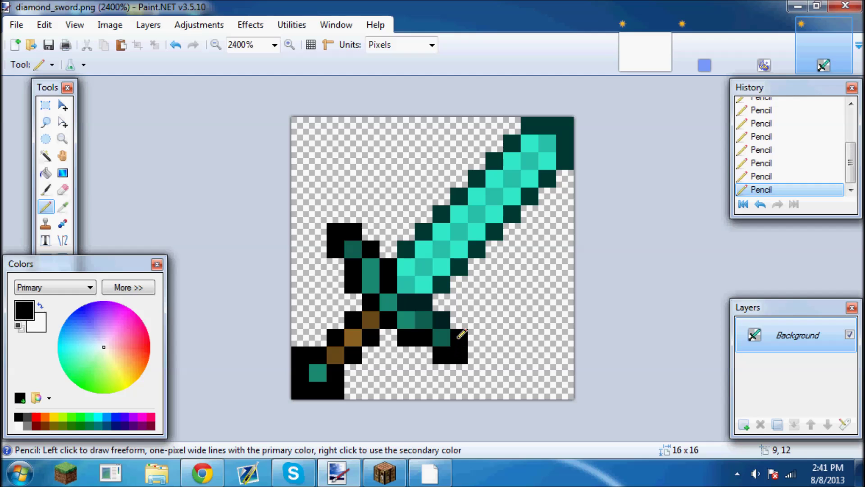
pyautogui.click(442, 320)
pyautogui.moveTo(425, 301); pyautogui.dragTo(414, 297)
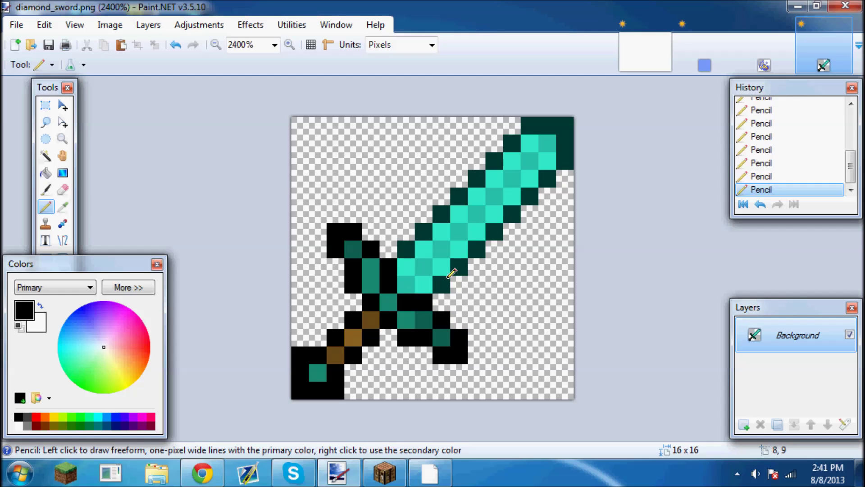
# - Trace the black outline up the blade's lower edge, around the tip, and down its upper edge
pyautogui.click(442, 283)
pyautogui.click(459, 266)
pyautogui.click(475, 248)
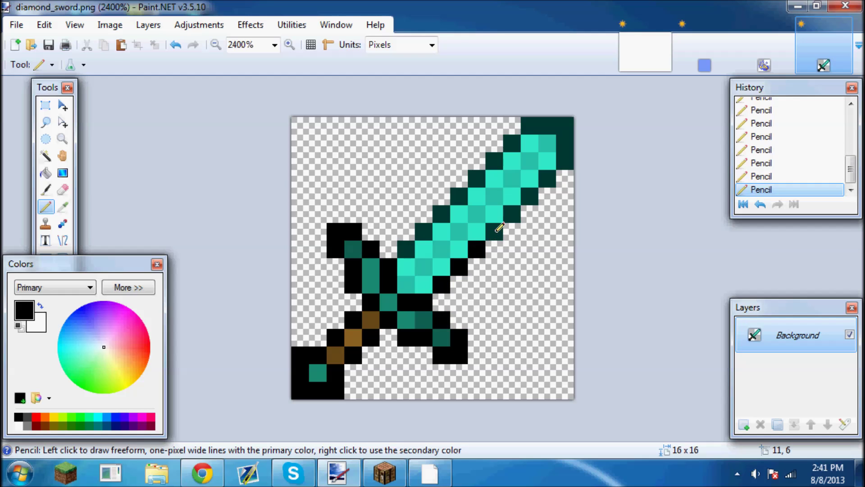
pyautogui.click(500, 227)
pyautogui.click(515, 213)
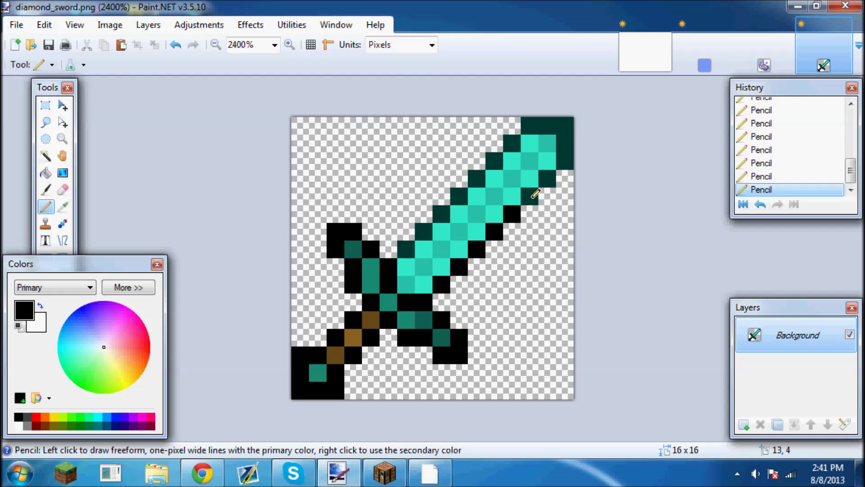
pyautogui.click(532, 197)
pyautogui.click(549, 179)
pyautogui.moveTo(565, 163)
pyautogui.mouseDown()
pyautogui.moveTo(566, 127)
pyautogui.moveTo(530, 132)
pyautogui.mouseUp()
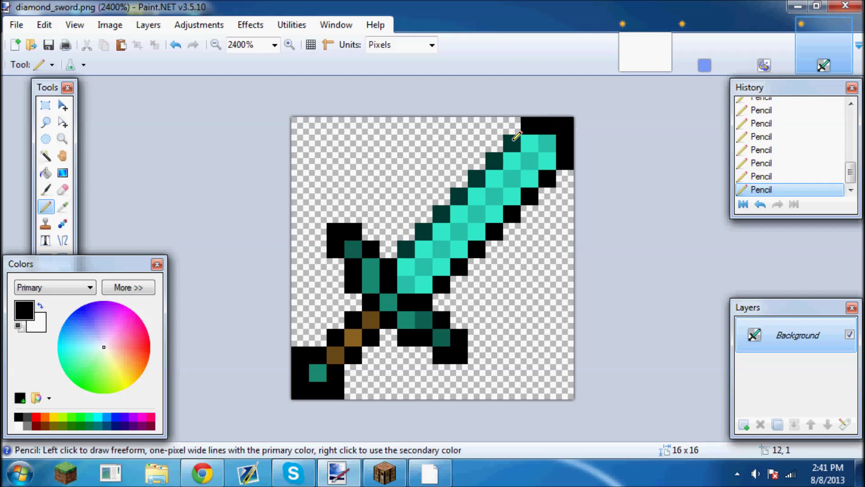
pyautogui.click(516, 135)
pyautogui.click(494, 159)
pyautogui.click(480, 176)
pyautogui.click(458, 196)
pyautogui.click(441, 214)
pyautogui.click(423, 230)
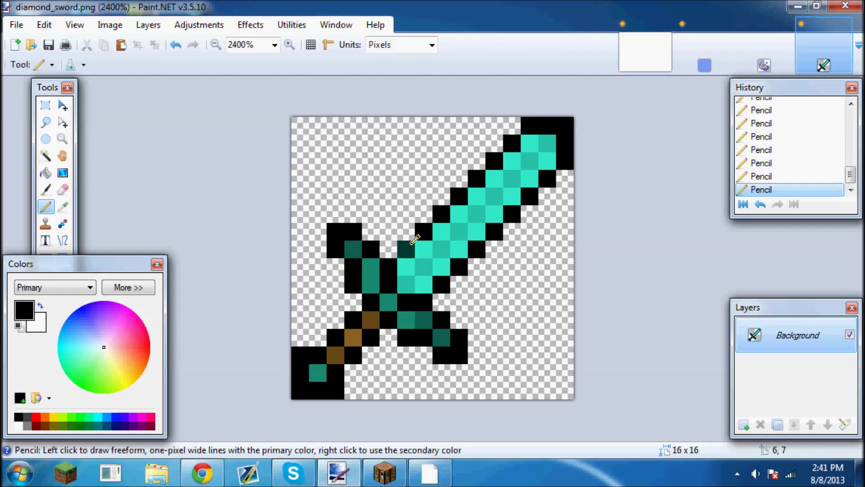
pyautogui.click(406, 249)
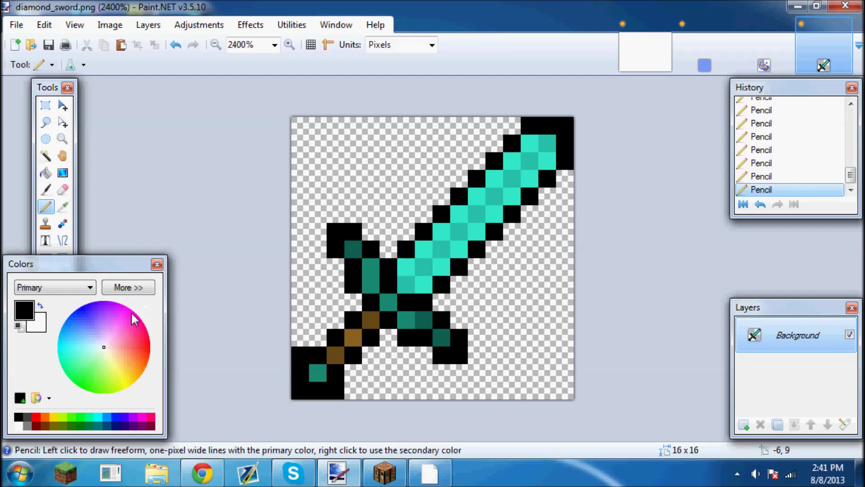
pyautogui.moveTo(135, 335); pyautogui.dragTo(147, 347)
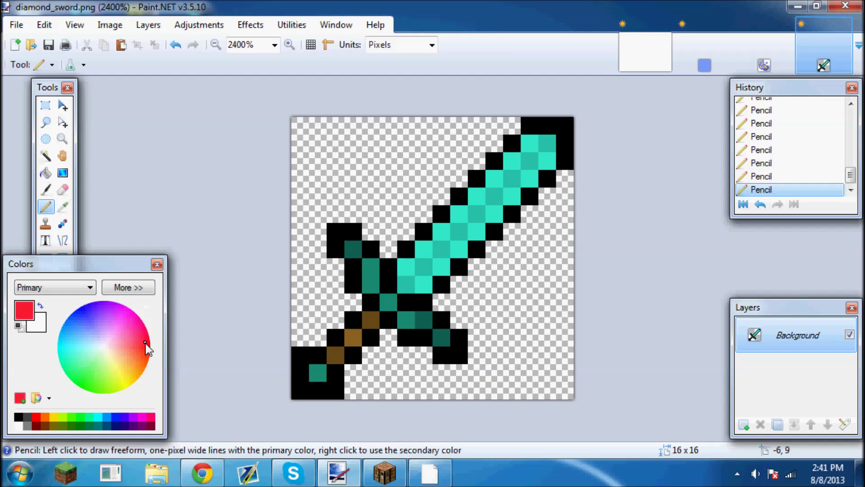
# - Switch to dark red and repaint the teal blade, crossguard and pommel pixels
pyautogui.click(35, 425)
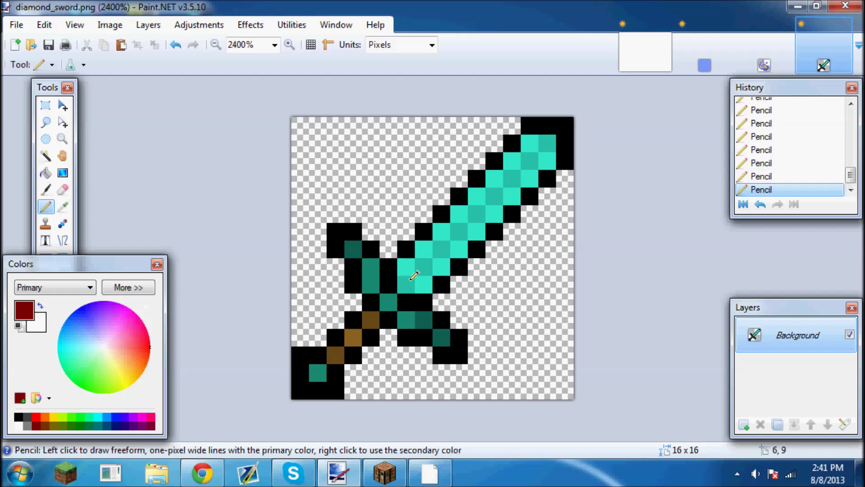
pyautogui.moveTo(414, 276)
pyautogui.mouseDown()
pyautogui.moveTo(406, 266)
pyautogui.moveTo(423, 248)
pyautogui.moveTo(444, 254)
pyautogui.moveTo(467, 213)
pyautogui.moveTo(480, 218)
pyautogui.moveTo(495, 206)
pyautogui.moveTo(479, 196)
pyautogui.moveTo(500, 194)
pyautogui.moveTo(504, 177)
pyautogui.moveTo(518, 173)
pyautogui.moveTo(518, 158)
pyautogui.moveTo(534, 158)
pyautogui.moveTo(536, 168)
pyautogui.moveTo(538, 144)
pyautogui.moveTo(550, 142)
pyautogui.moveTo(550, 160)
pyautogui.moveTo(551, 151)
pyautogui.mouseUp()
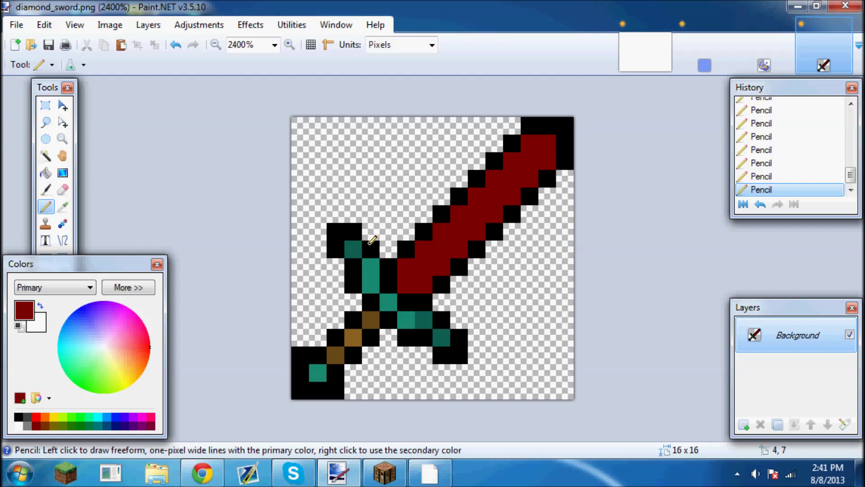
pyautogui.click(353, 248)
pyautogui.moveTo(371, 266)
pyautogui.mouseDown()
pyautogui.moveTo(372, 284)
pyautogui.moveTo(405, 315)
pyautogui.moveTo(443, 328)
pyautogui.moveTo(441, 339)
pyautogui.mouseUp()
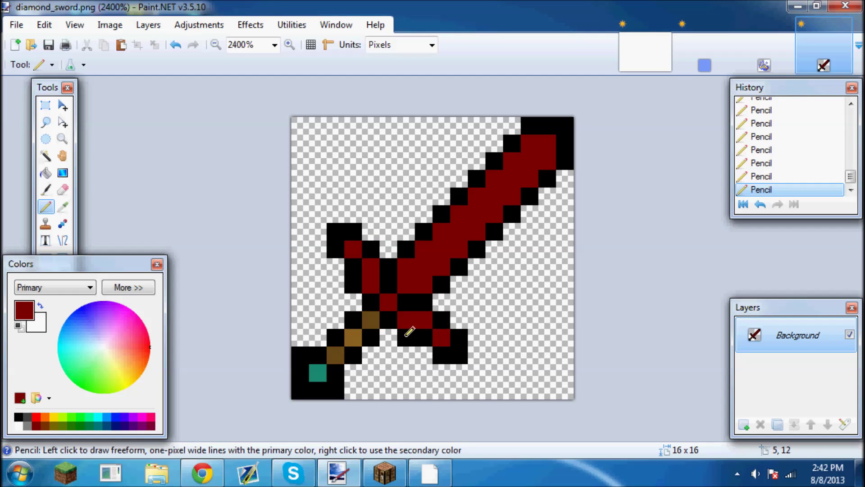
pyautogui.click(324, 365)
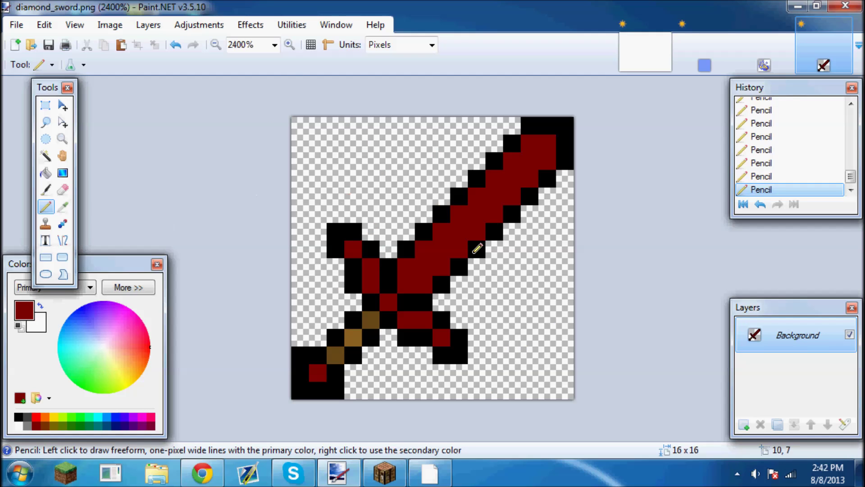
# - Choose blue and draw a triangular accent patch on each side of the blade above the crossguard
pyautogui.moveTo(121, 327); pyautogui.dragTo(80, 315)
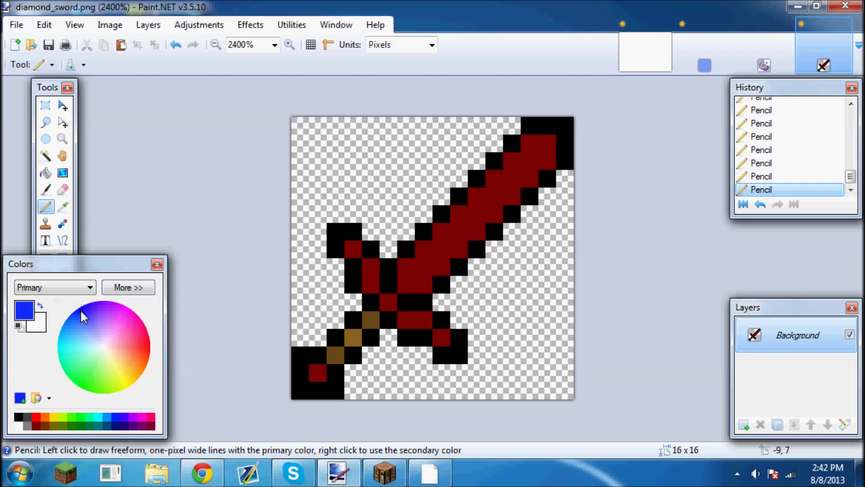
pyautogui.moveTo(392, 251)
pyautogui.mouseDown()
pyautogui.moveTo(390, 197)
pyautogui.moveTo(436, 190)
pyautogui.moveTo(415, 205)
pyautogui.moveTo(412, 223)
pyautogui.mouseUp()
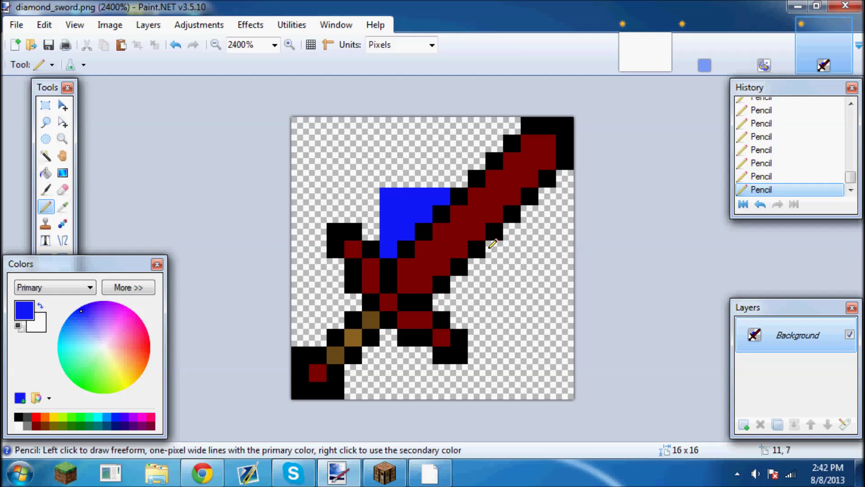
pyautogui.moveTo(446, 302)
pyautogui.mouseDown()
pyautogui.moveTo(492, 303)
pyautogui.moveTo(500, 254)
pyautogui.moveTo(491, 277)
pyautogui.moveTo(481, 269)
pyautogui.moveTo(464, 285)
pyautogui.mouseUp()
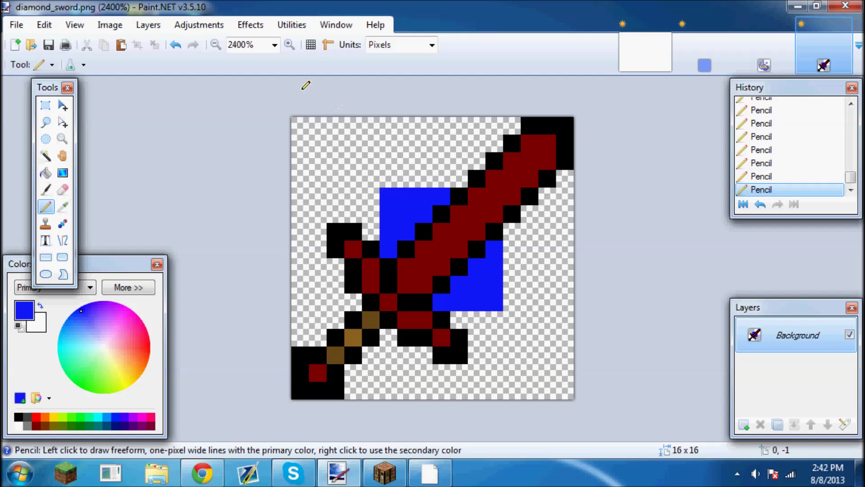
# - Save the red sword as PNG over diamond_sword.png in the items folder, keeping the default PNG settings
pyautogui.click(17, 25)
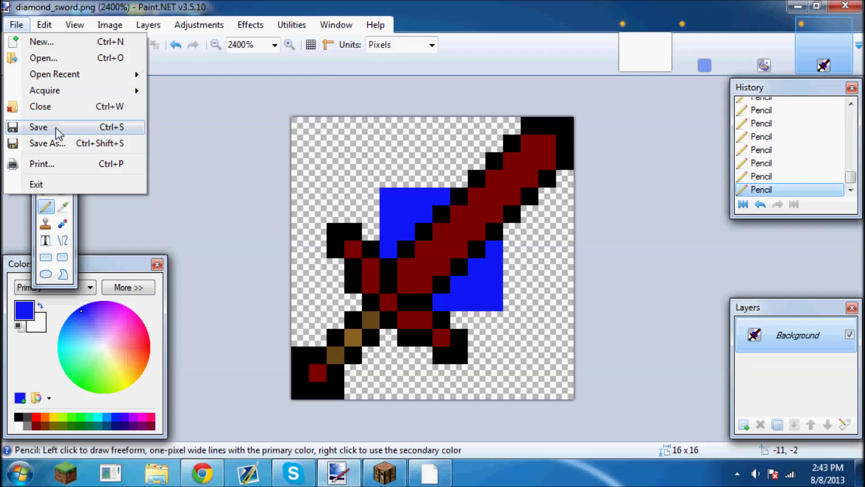
pyautogui.click(62, 146)
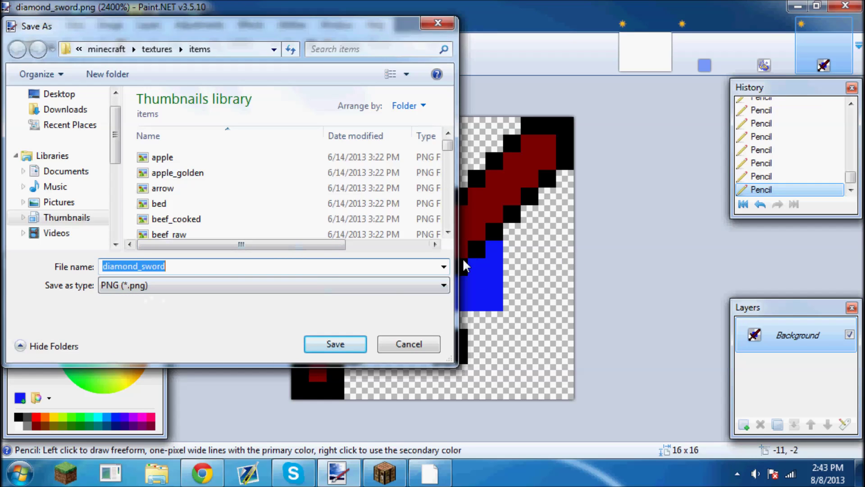
pyautogui.click(323, 344)
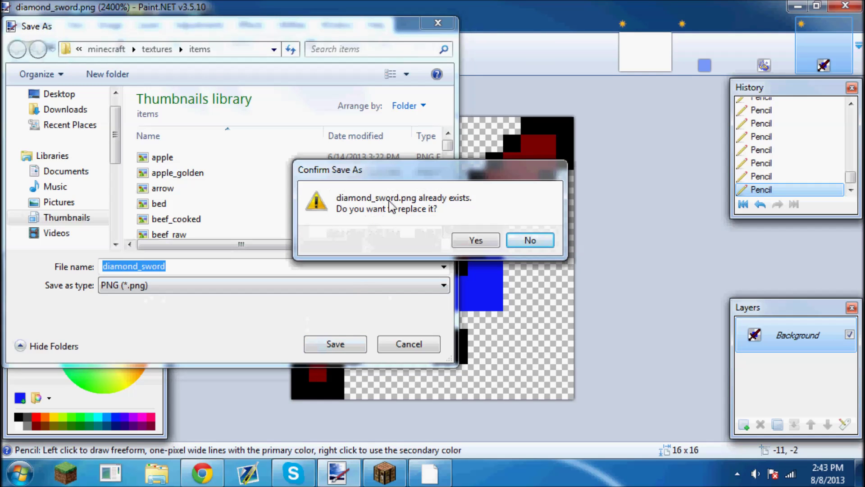
pyautogui.click(466, 246)
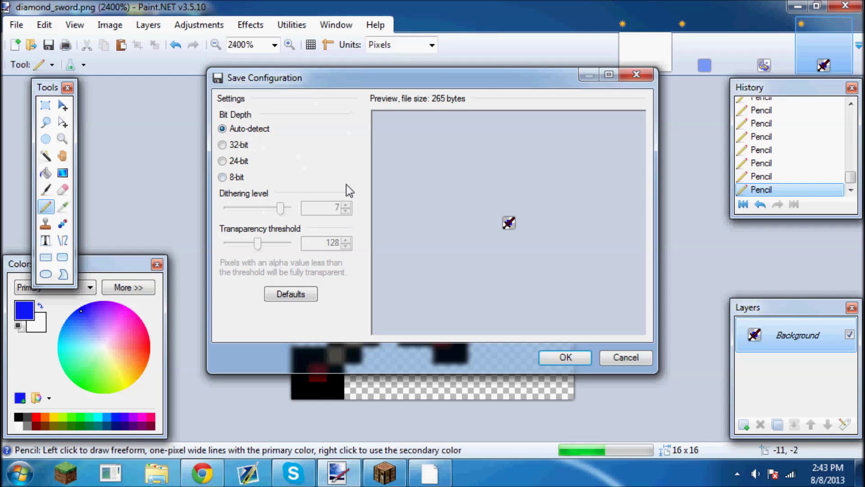
pyautogui.click(566, 357)
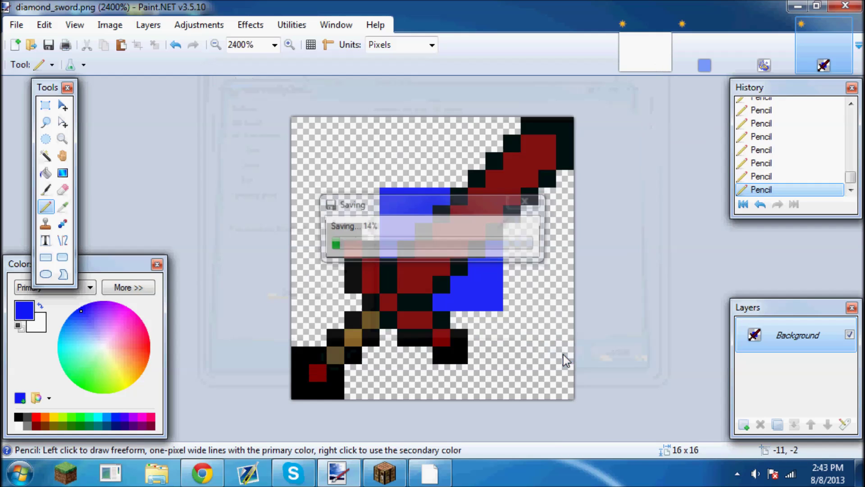
# - Return to Minecraft's resource pack screen, reselect Default, and open an Explorer library window
pyautogui.click(799, 5)
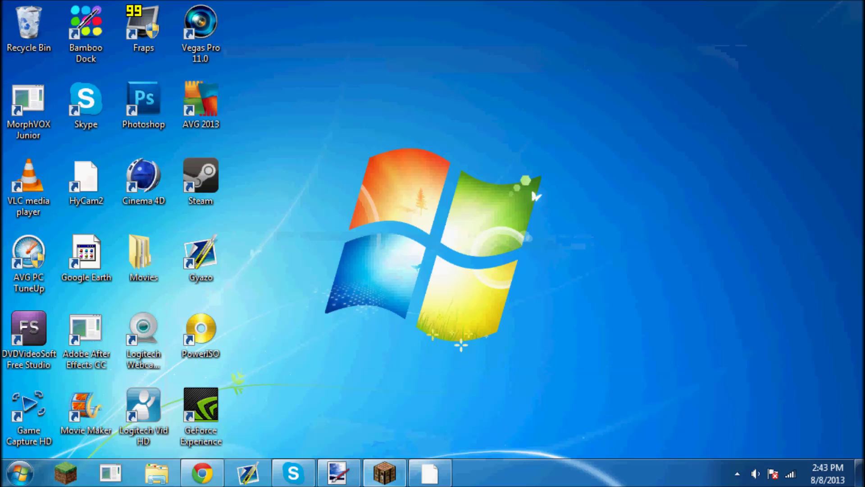
pyautogui.click(379, 482)
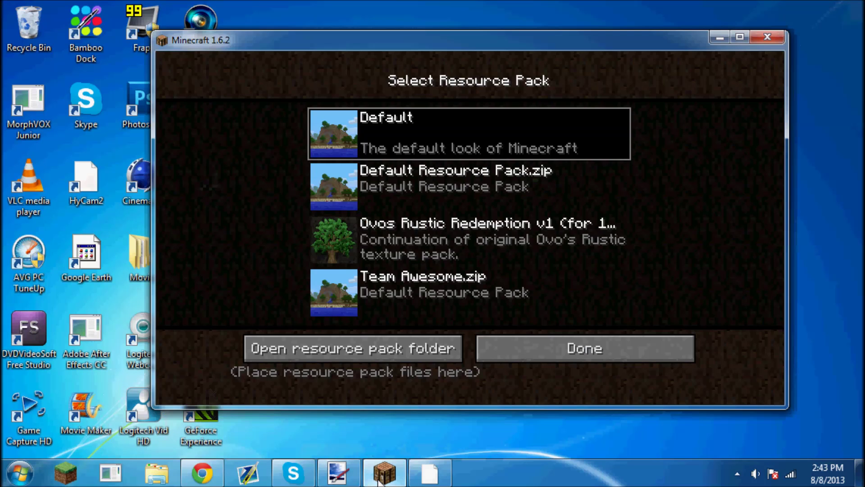
pyautogui.click(424, 185)
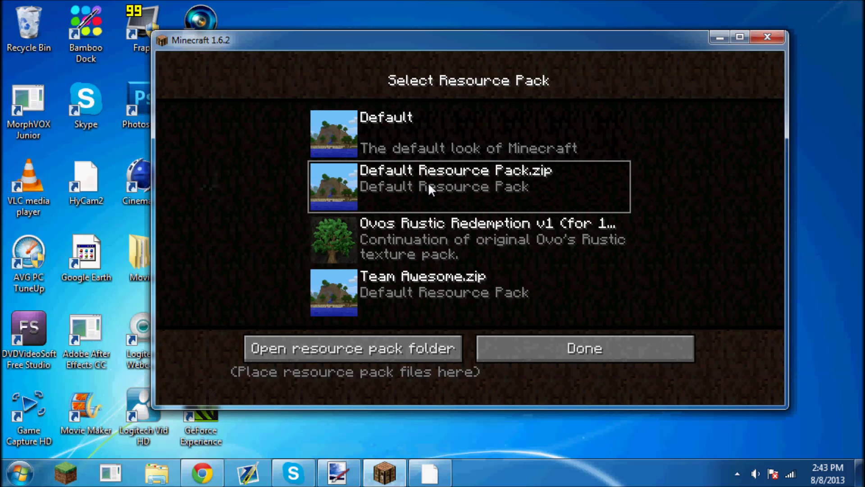
pyautogui.click(388, 151)
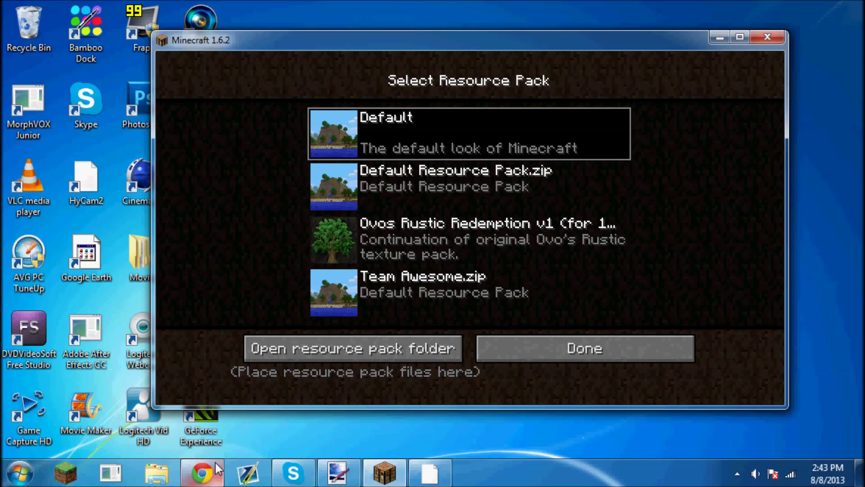
pyautogui.click(21, 474)
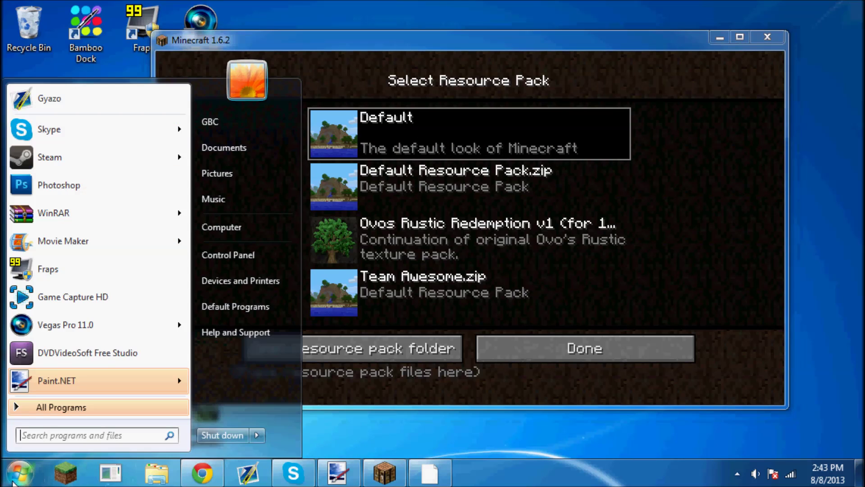
pyautogui.click(236, 194)
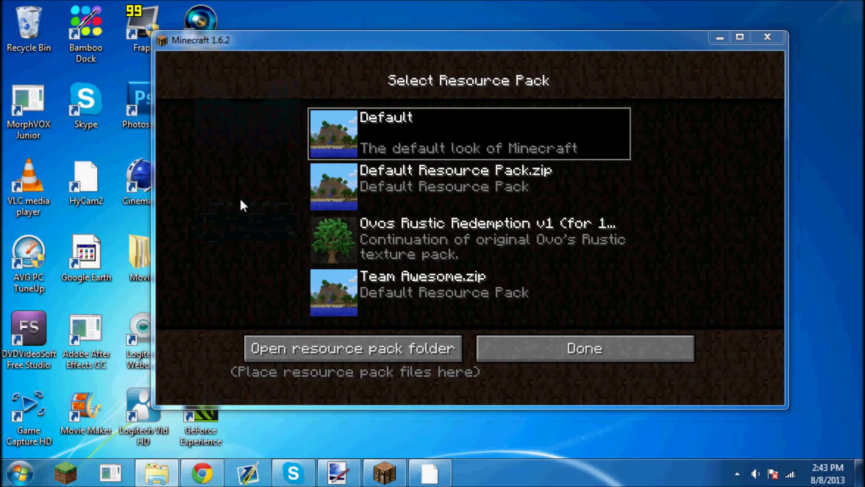
# - Drag the Texture Pack's assets folder and pack.mcmeta into Default Resource Pack.zip, then open the archive
pyautogui.click(77, 218)
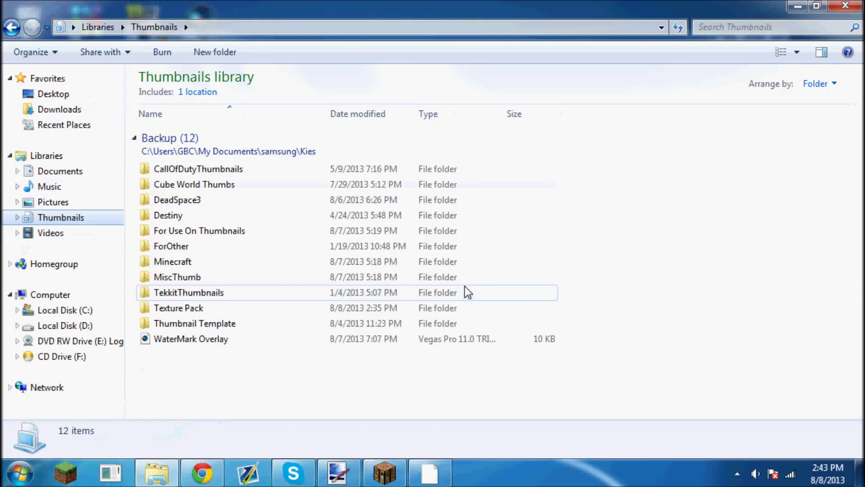
pyautogui.doubleClick(228, 311)
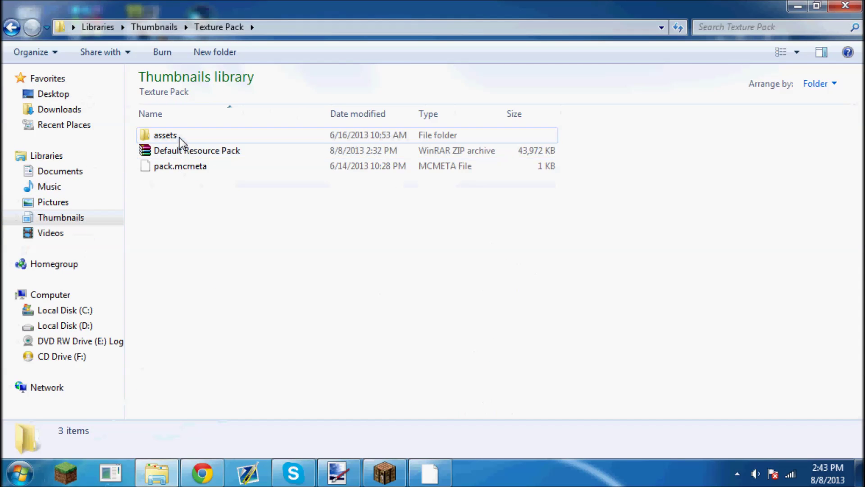
pyautogui.click(183, 138)
pyautogui.moveTo(169, 138); pyautogui.dragTo(177, 152)
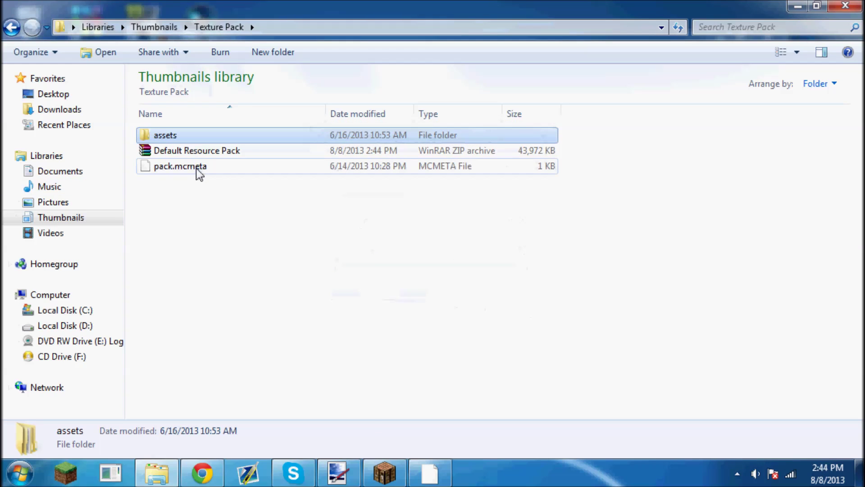
pyautogui.moveTo(199, 174); pyautogui.dragTo(200, 157)
pyautogui.doubleClick(219, 154)
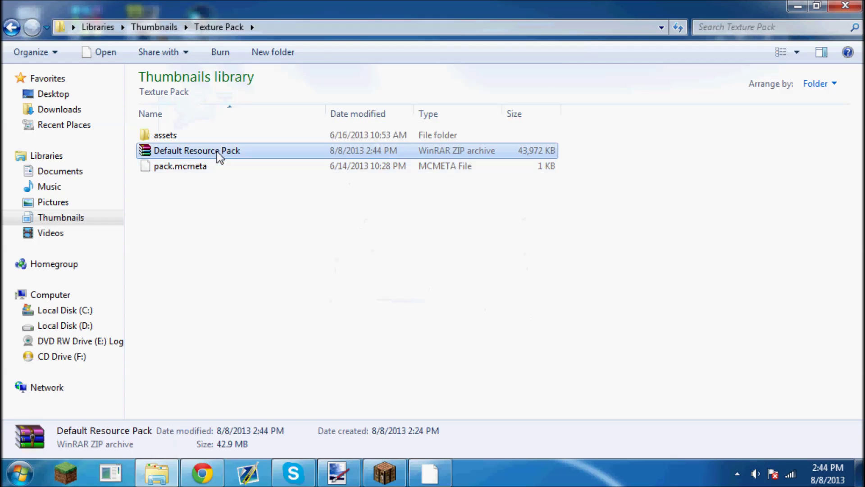
# - Navigate the archive to assets\minecraft\textures\items, dismissing the WinRAR licence reminder
pyautogui.doubleClick(153, 182)
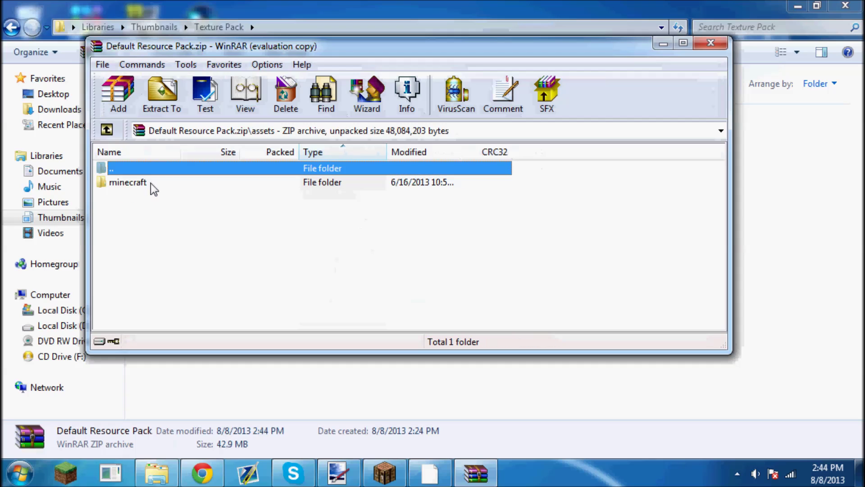
pyautogui.click(516, 136)
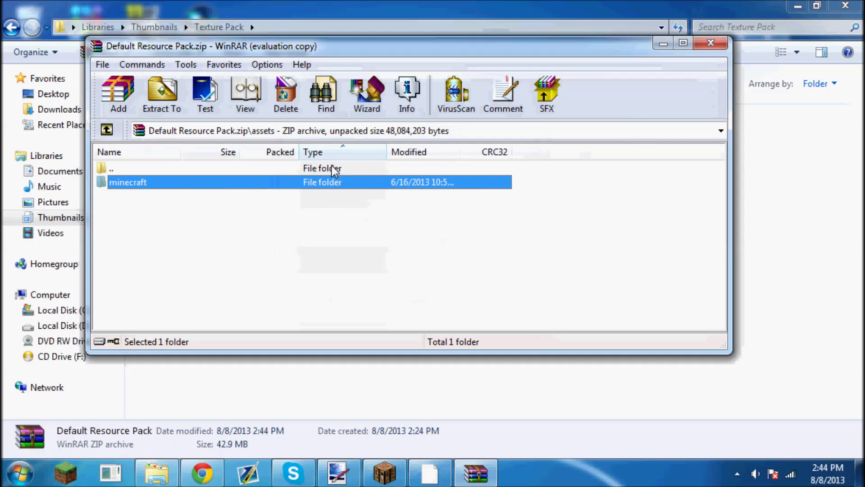
pyautogui.doubleClick(269, 186)
pyautogui.doubleClick(140, 279)
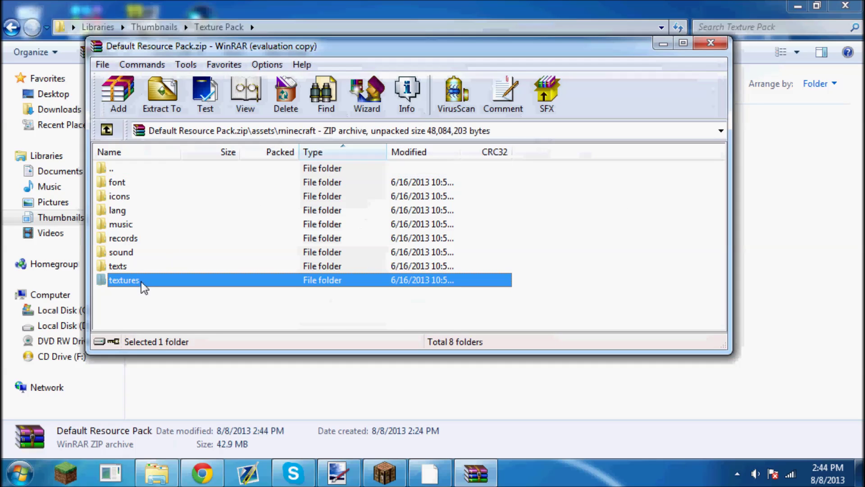
pyautogui.doubleClick(141, 267)
pyautogui.scroll(-10, 380, 251)
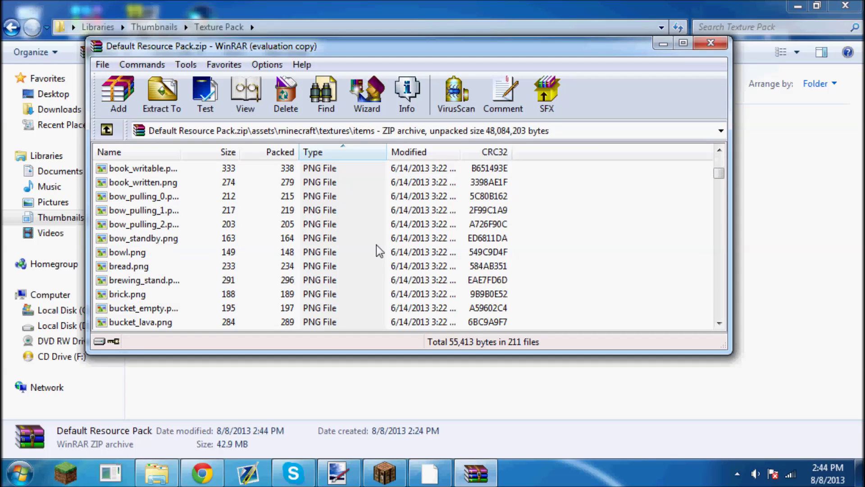
pyautogui.scroll(-8, 380, 251)
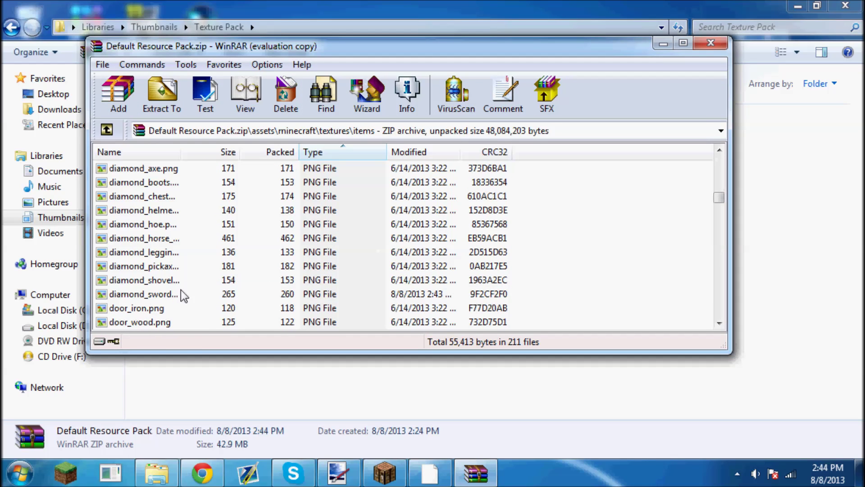
# - Preview diamond_sword.png to confirm the red-and-blue texture, then close the archive and folder windows
pyautogui.click(185, 294)
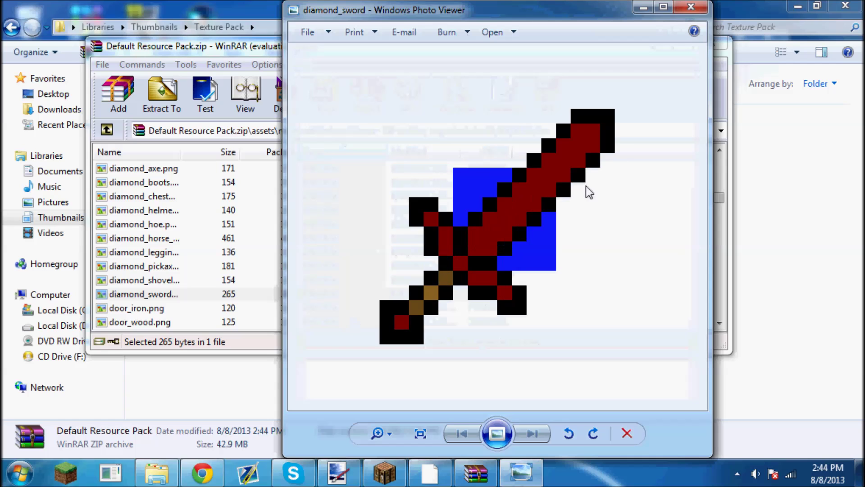
pyautogui.click(691, 6)
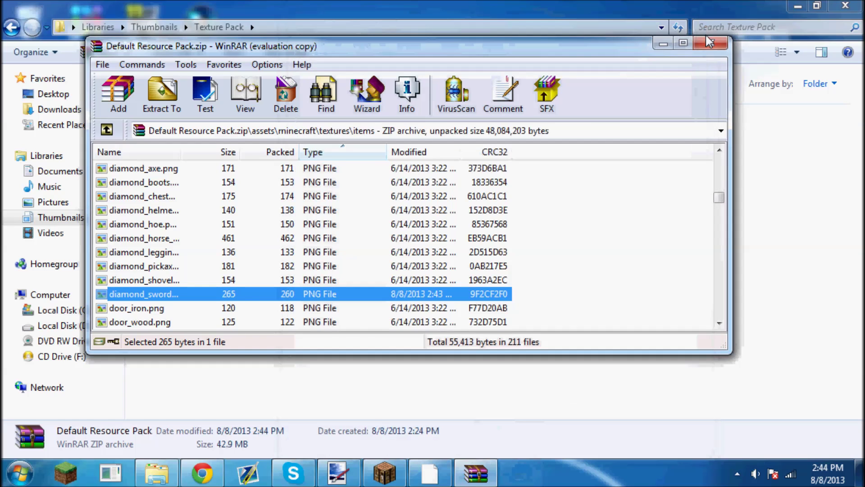
pyautogui.press('Escape')
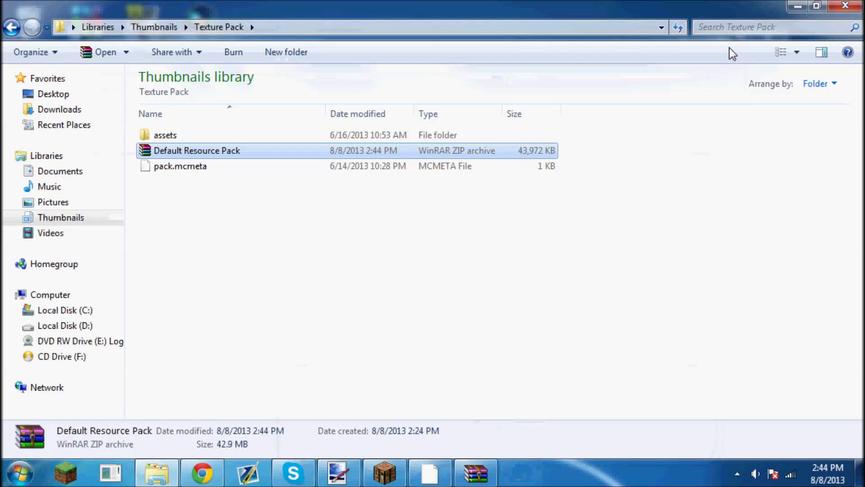
pyautogui.click(841, 7)
# - Open Minecraft's resourcepacks folder and snap it to the right half of the screen
pyautogui.press('Escape')
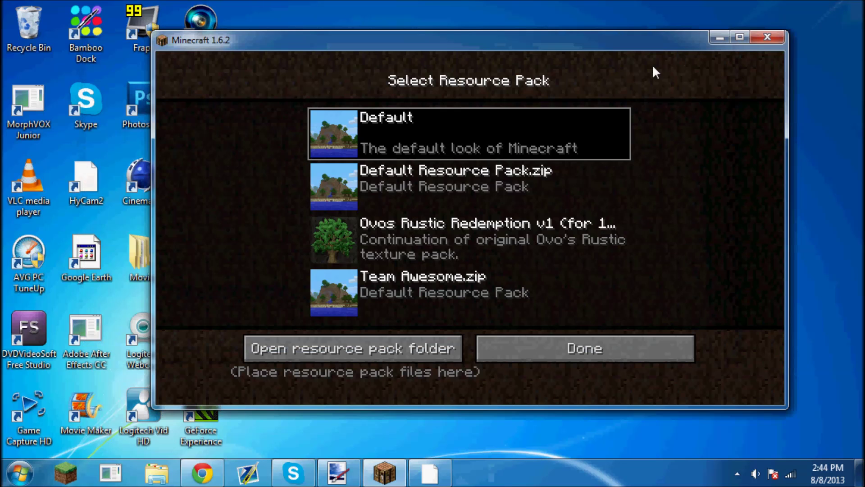
pyautogui.click(352, 340)
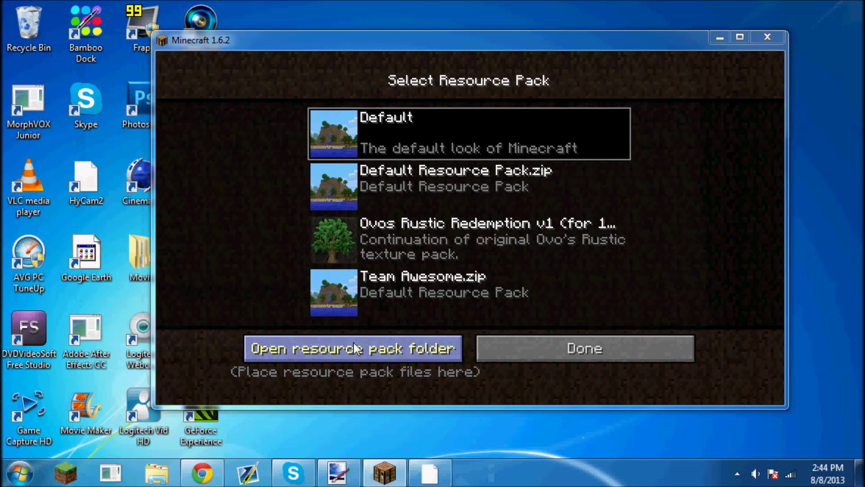
pyautogui.moveTo(342, 16); pyautogui.dragTo(863, 23)
# - Open Pictures > Thumbnails, snap it to the left half, and enter the Texture Pack folder
pyautogui.click(19, 472)
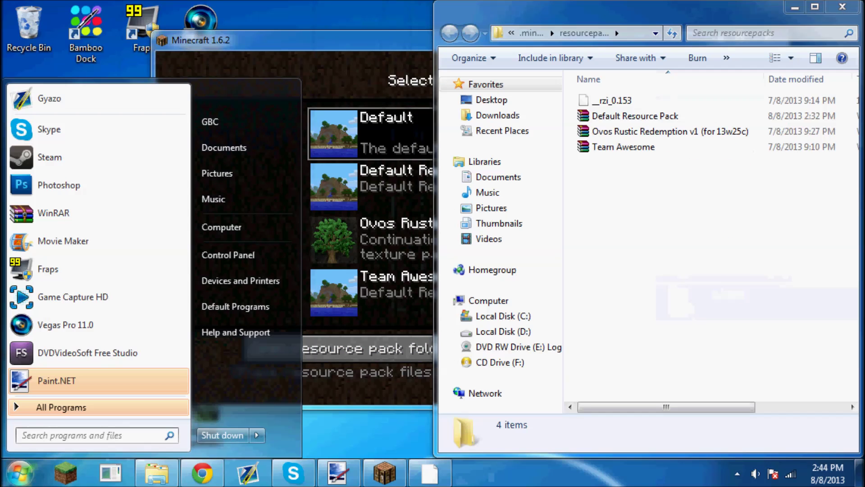
pyautogui.click(226, 172)
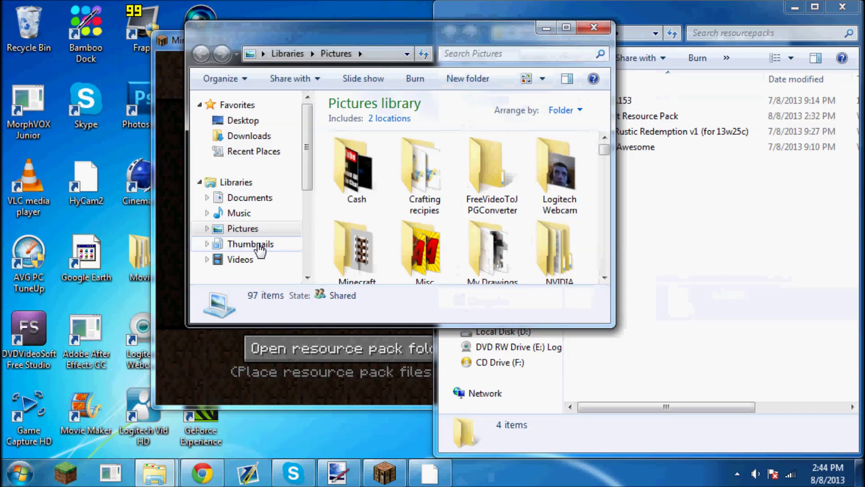
pyautogui.click(241, 243)
pyautogui.moveTo(393, 31); pyautogui.dragTo(1, 136)
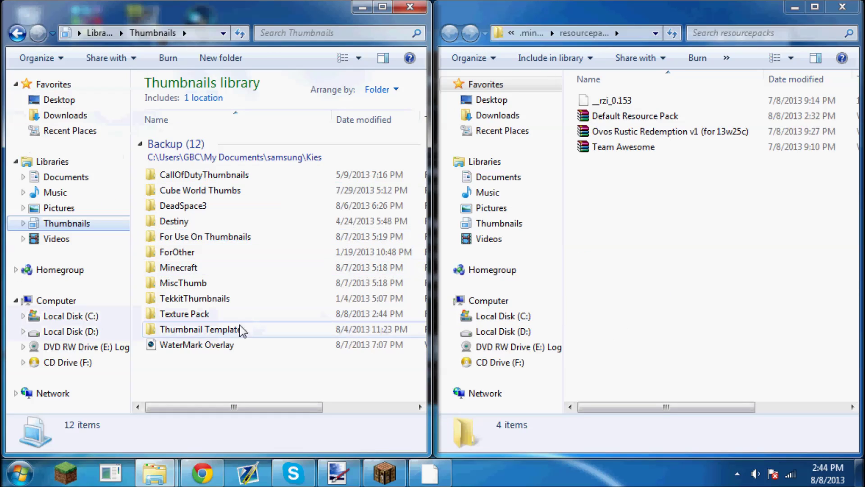
pyautogui.doubleClick(218, 313)
# - Rename the Default Resource Pack archive to GamingByChris and move it into the resourcepacks folder
pyautogui.rightClick(193, 159)
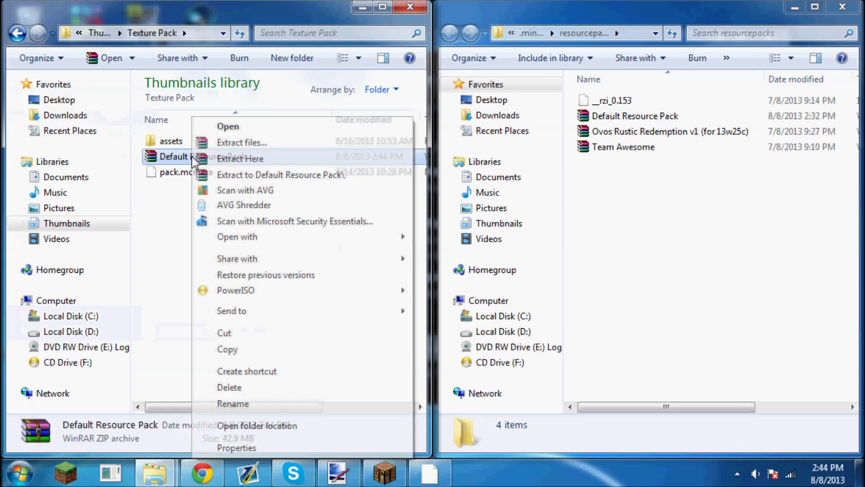
pyautogui.click(248, 406)
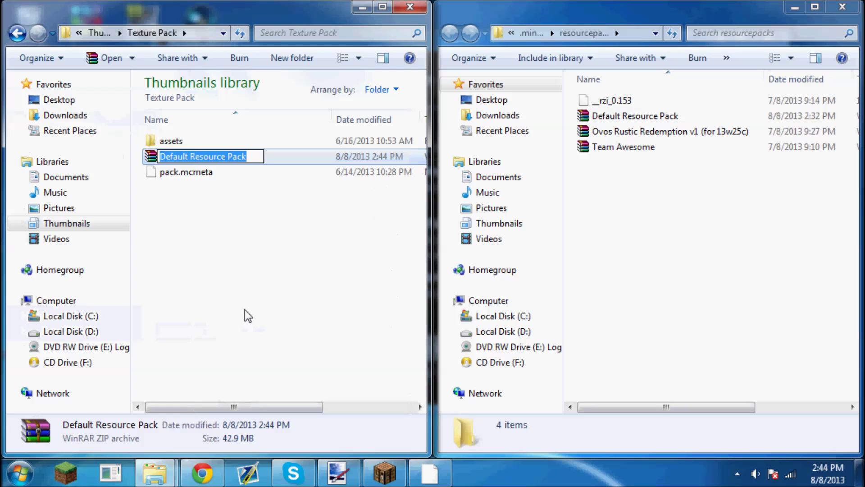
pyautogui.write('Gma')
pyautogui.press('BackSpace')
pyautogui.press('BackSpace')
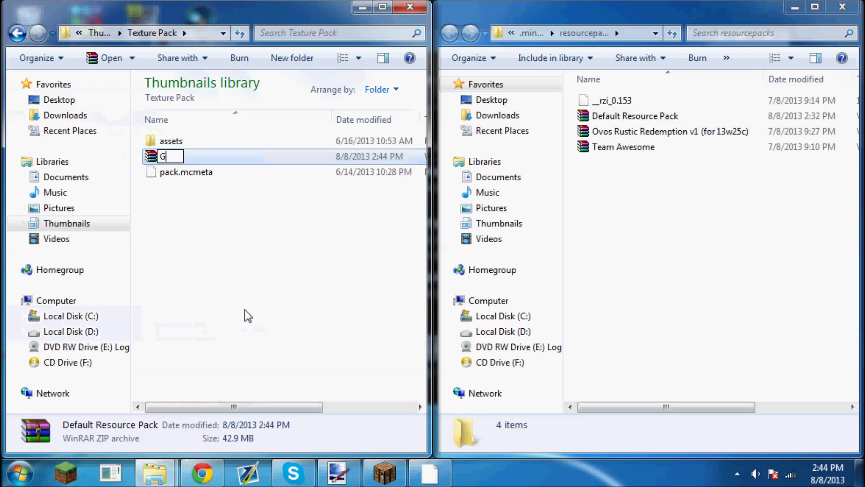
pyautogui.write('amingByChri')
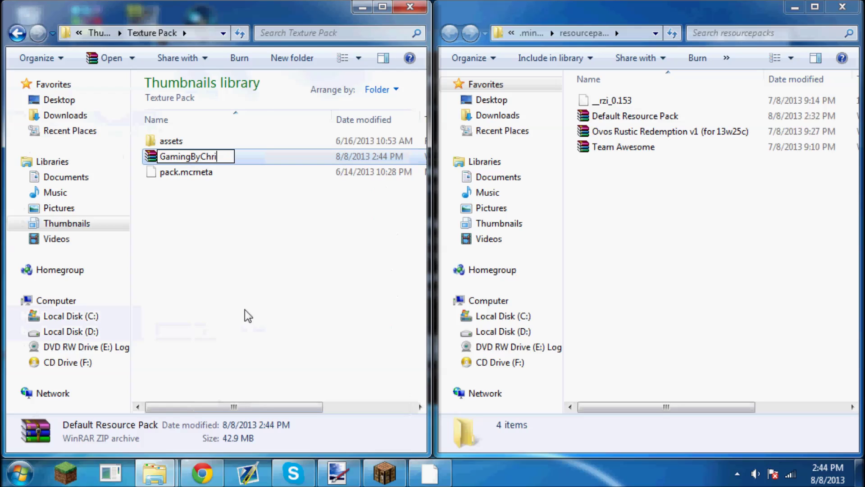
pyautogui.write('s')
pyautogui.press('Return')
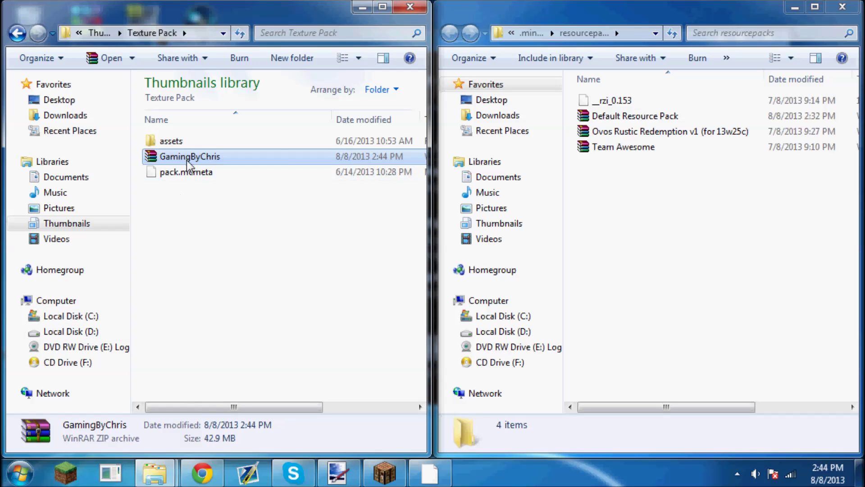
pyautogui.moveTo(471, 202); pyautogui.dragTo(676, 227)
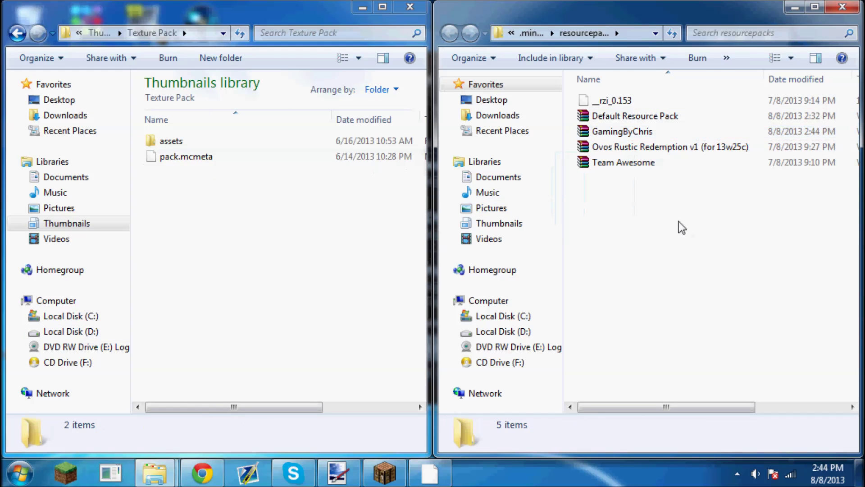
pyautogui.click(842, 6)
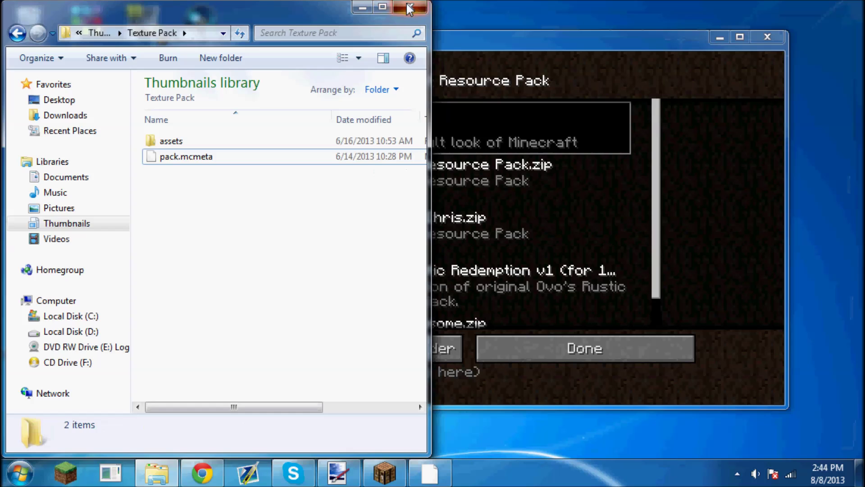
# - Apply GamingByChris.zip as the resource pack and return to Minecraft's main menu
pyautogui.click(410, 6)
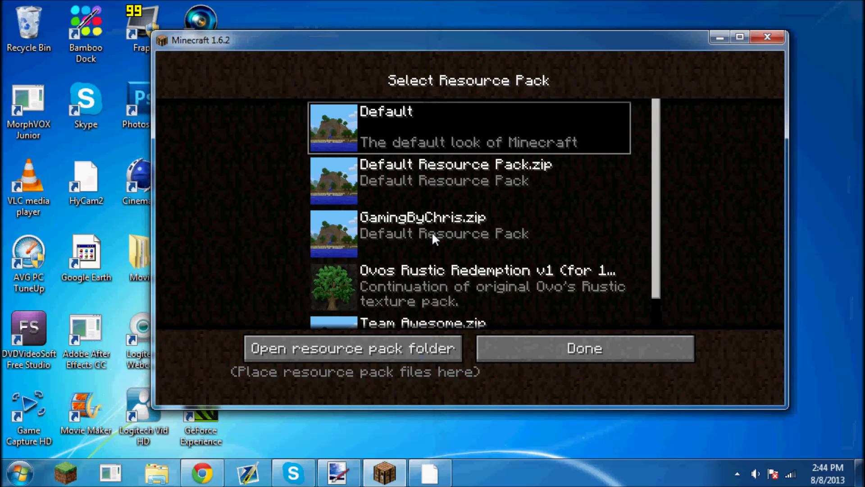
pyautogui.click(466, 221)
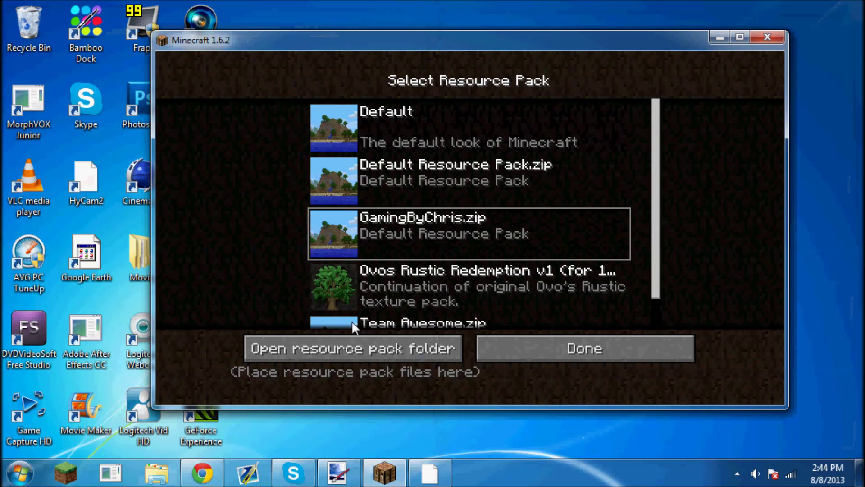
pyautogui.click(539, 353)
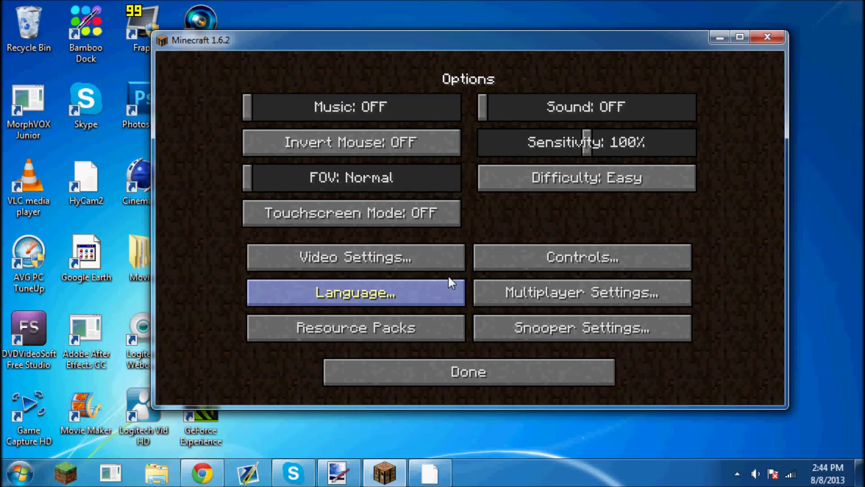
pyautogui.click(417, 370)
# - Open Singleplayer and load the New World save
pyautogui.click(430, 231)
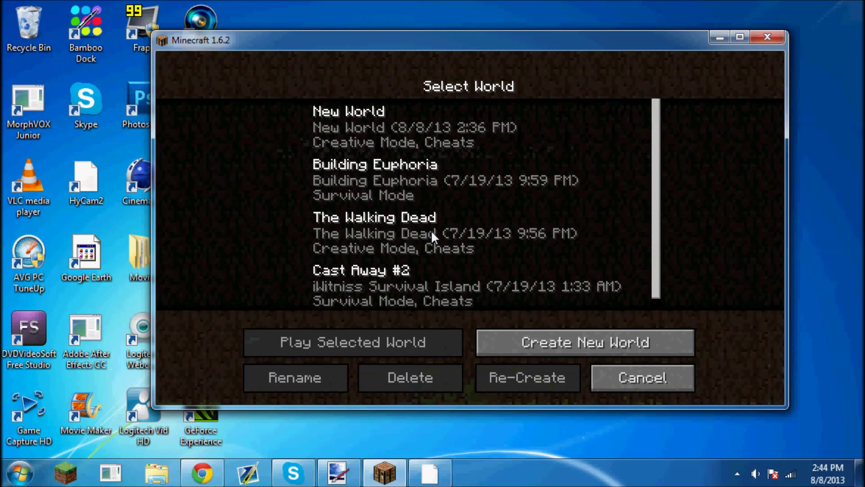
pyautogui.moveTo(439, 40); pyautogui.dragTo(392, 41)
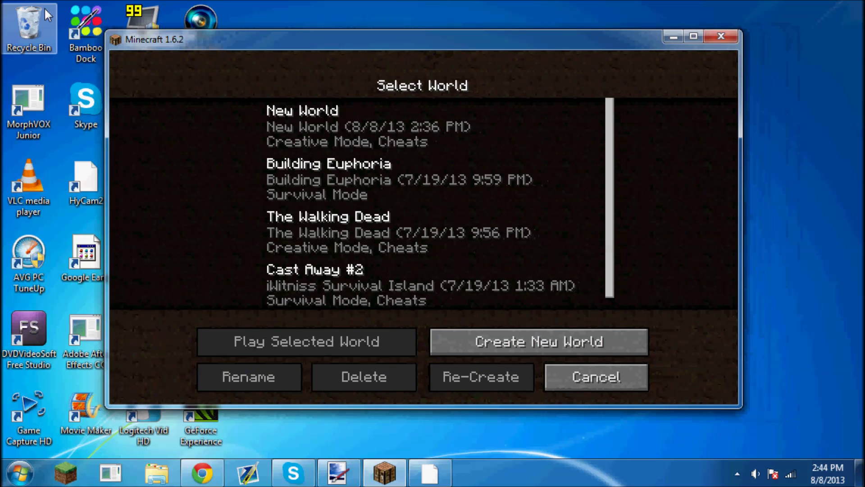
pyautogui.doubleClick(353, 136)
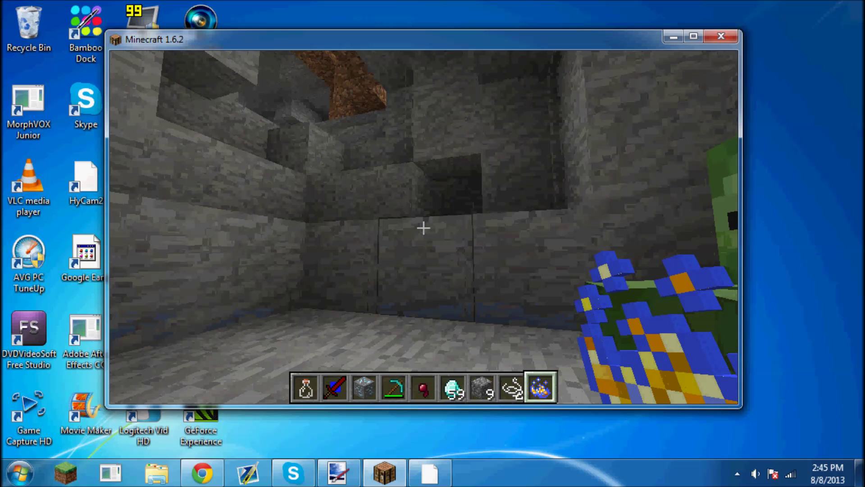
# - Equip the red Diamond Sword and kill the zombie in the cave pit
pyautogui.scroll(6, 424, 228)
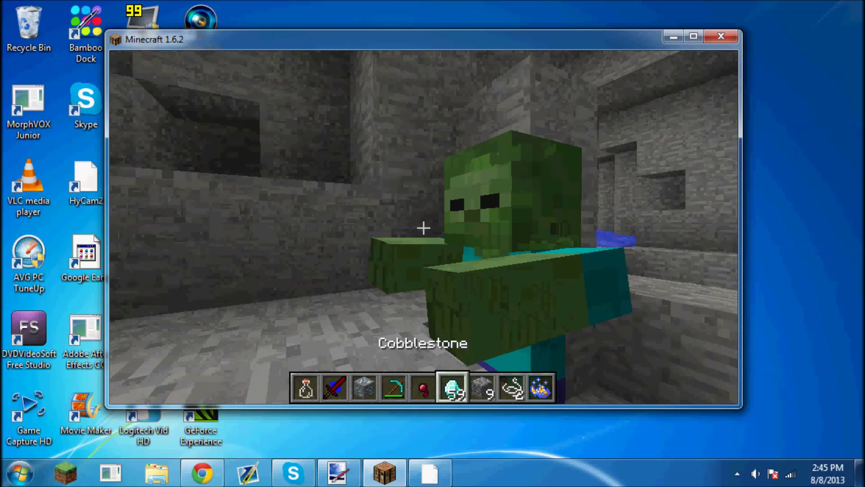
pyautogui.scroll(1, 424, 228)
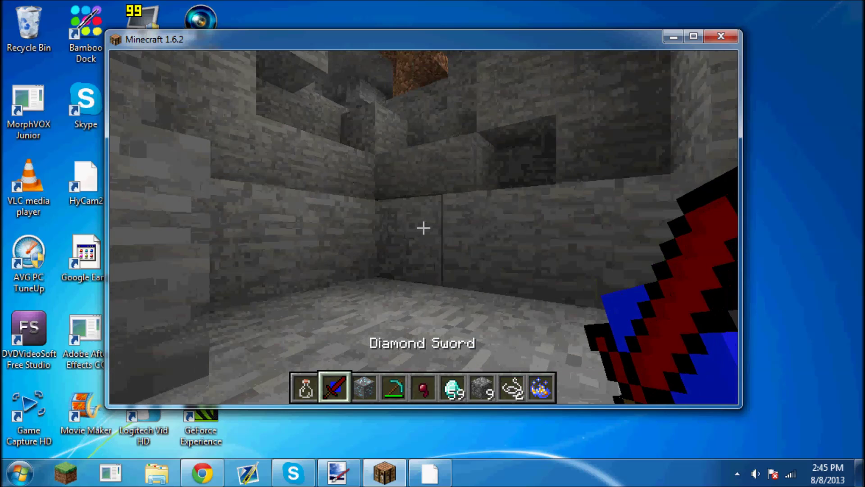
pyautogui.press('s')
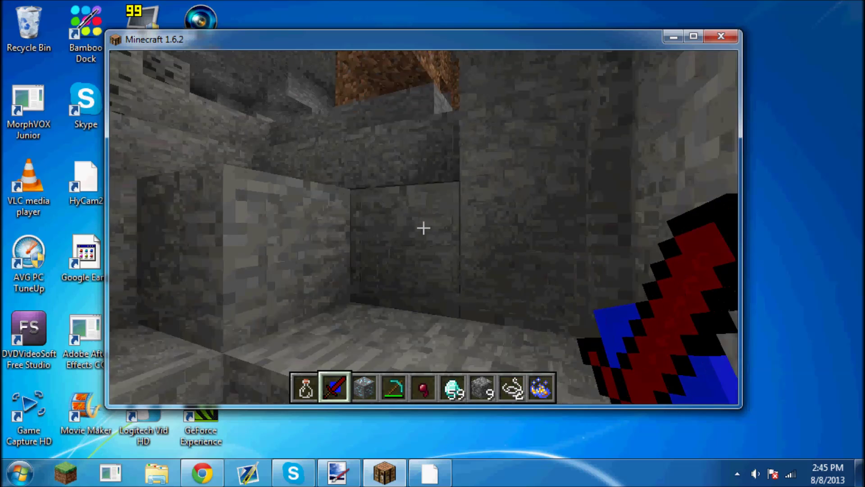
pyautogui.press('w')
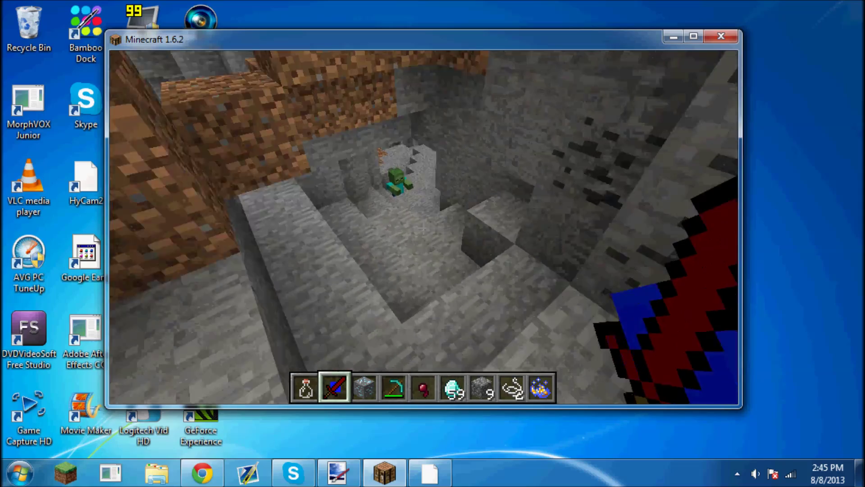
pyautogui.click(423, 228)
pyautogui.press('w')
pyautogui.click(424, 228)
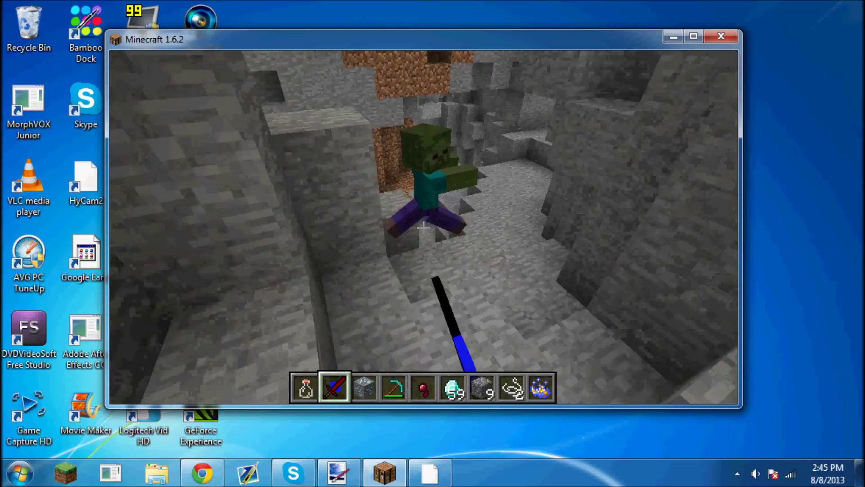
pyautogui.click(424, 228)
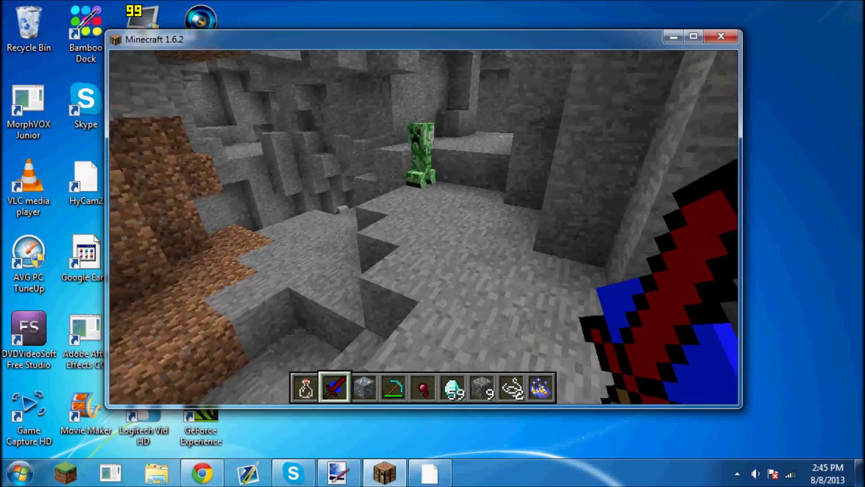
pyautogui.click(424, 228)
pyautogui.click(424, 228)
pyautogui.click(424, 228)
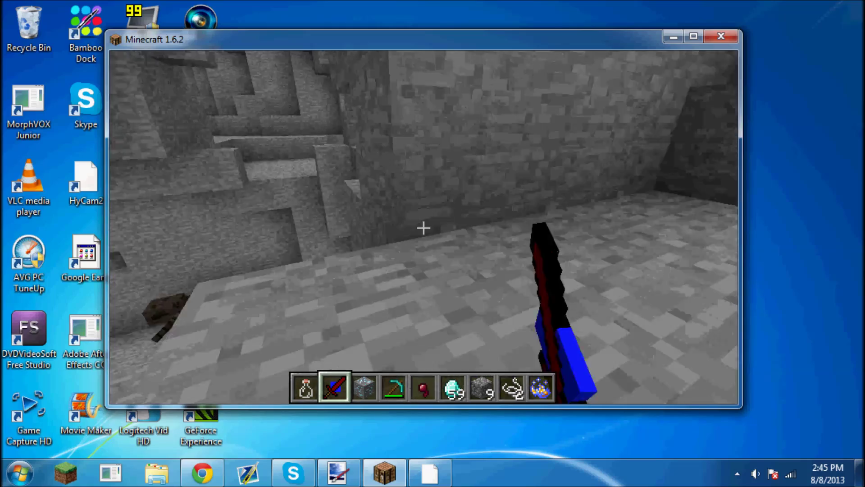
# - Walk further into the cave and kill the spider and the skeleton with the sword
pyautogui.press('w')
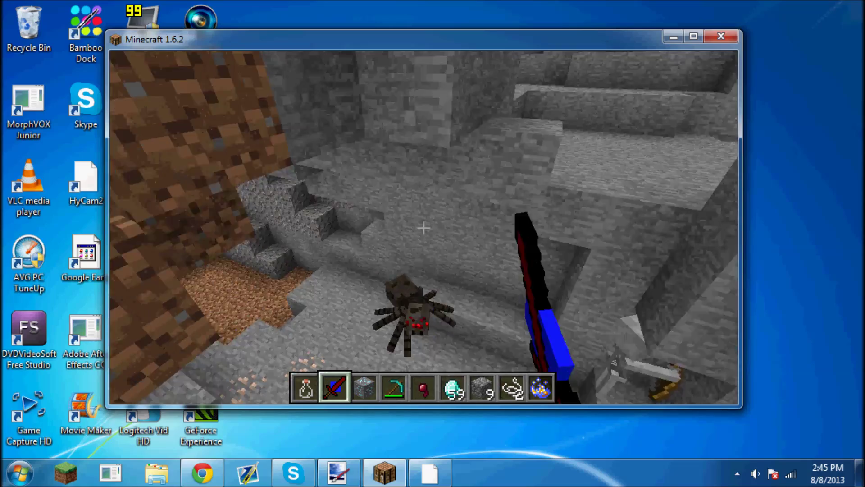
pyautogui.click(423, 228)
pyautogui.click(424, 228)
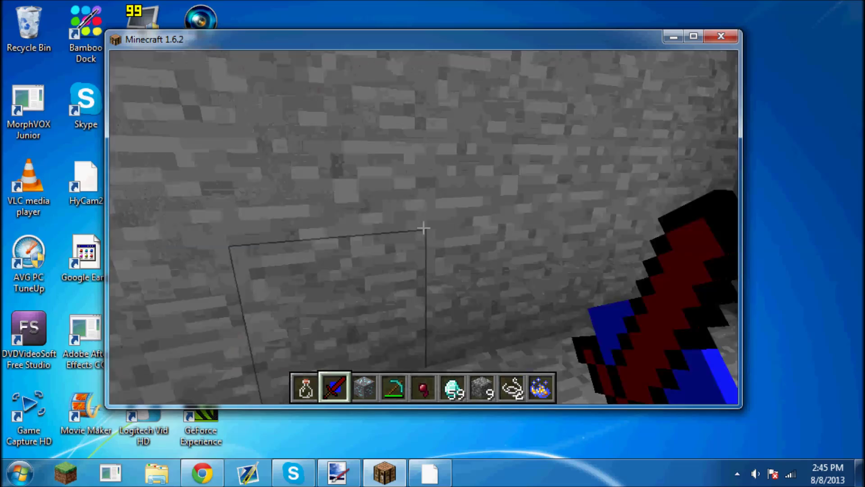
pyautogui.click(424, 228)
pyautogui.click(423, 228)
pyautogui.click(423, 228)
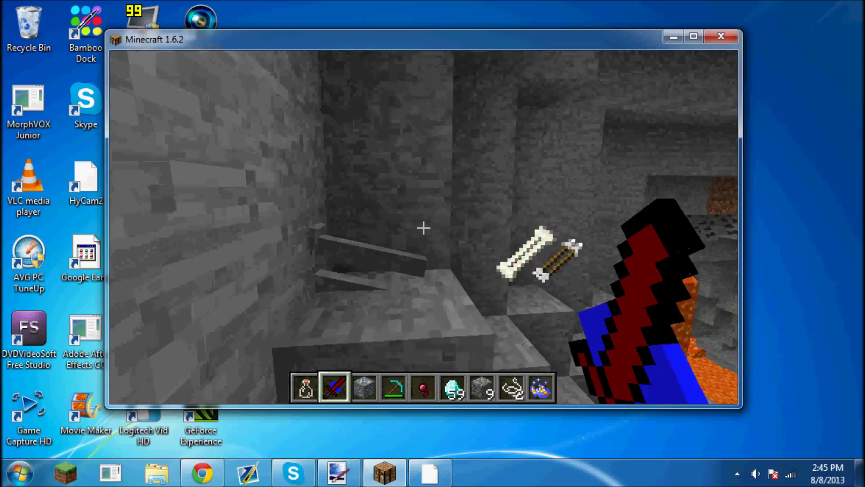
# - Switch to the Diamond Pickaxe and mine the diamond ore and surrounding stone near the lava
pyautogui.press('w')
pyautogui.scroll(-2, 424, 228)
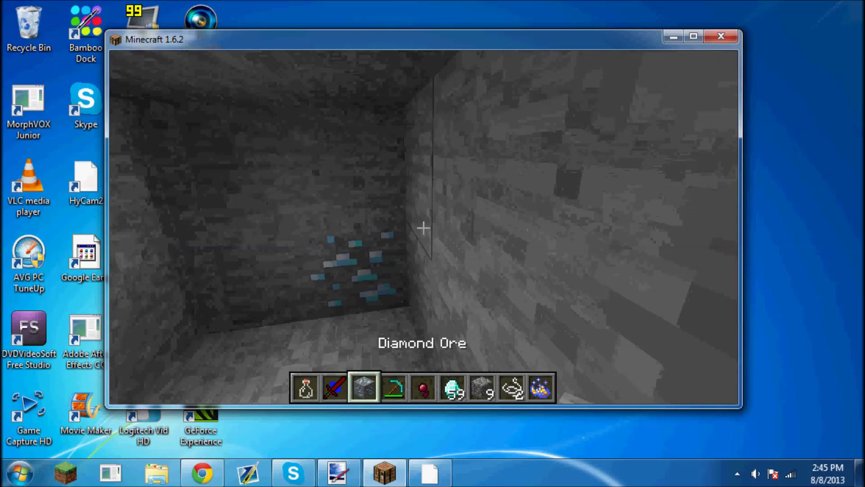
pyautogui.click(423, 228)
pyautogui.click(423, 228)
pyautogui.click(424, 228)
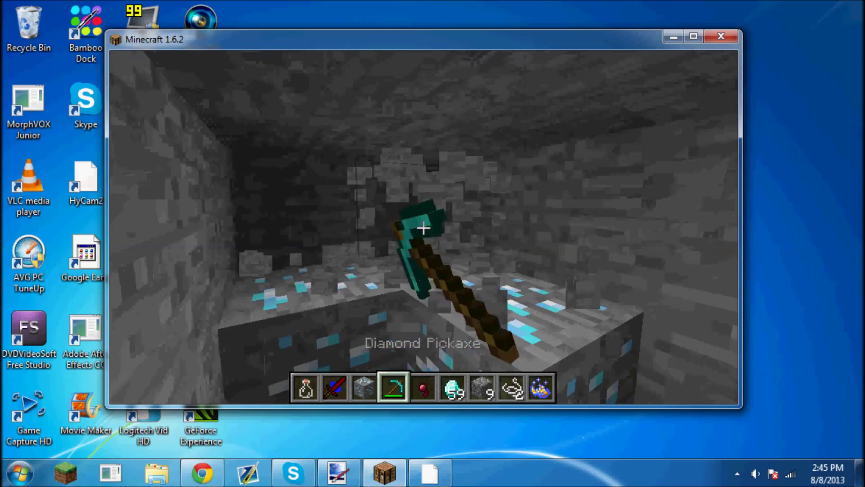
pyautogui.click(424, 228)
pyautogui.click(424, 228)
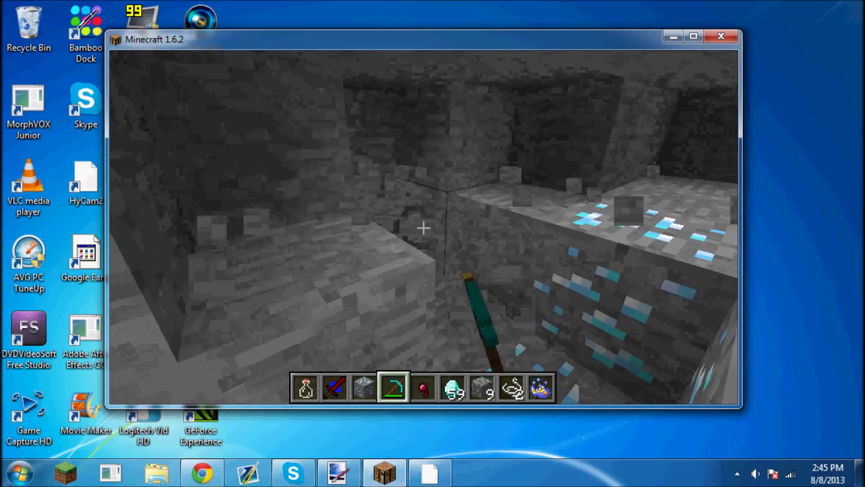
pyautogui.click(424, 228)
pyautogui.click(423, 228)
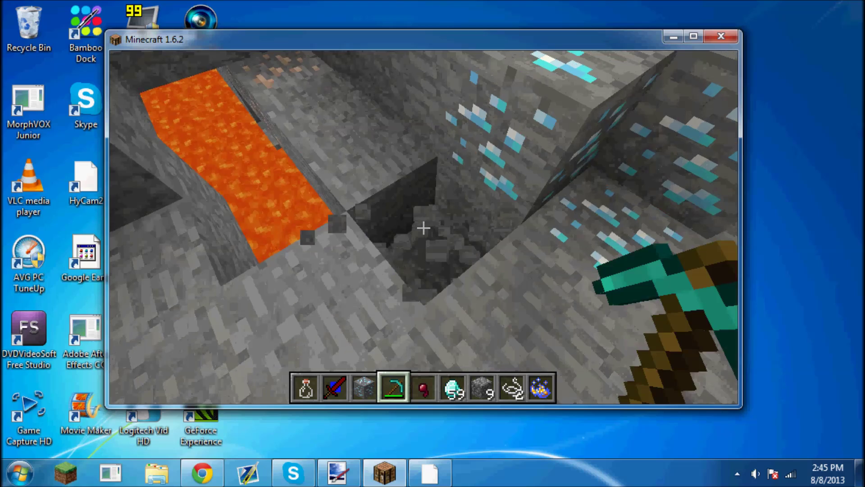
pyautogui.click(424, 228)
pyautogui.click(423, 228)
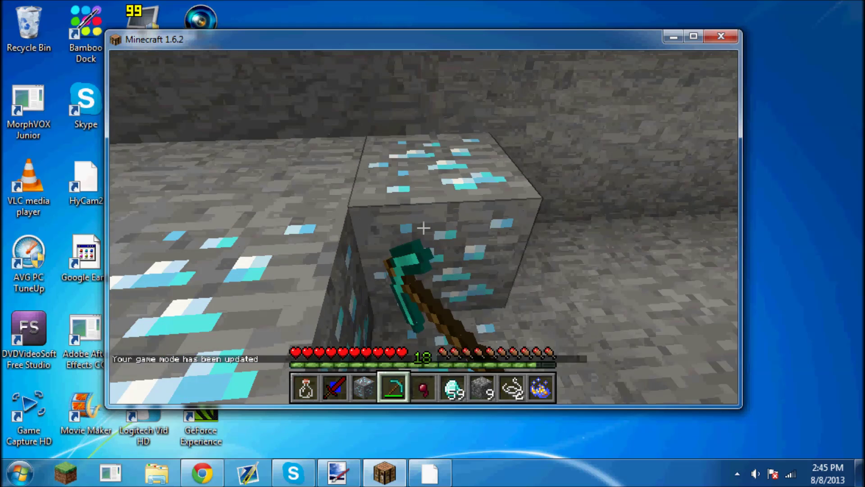
# - Mine the remaining diamond ore blocks and a stone block with the Diamond Pickaxe
pyautogui.click(424, 228)
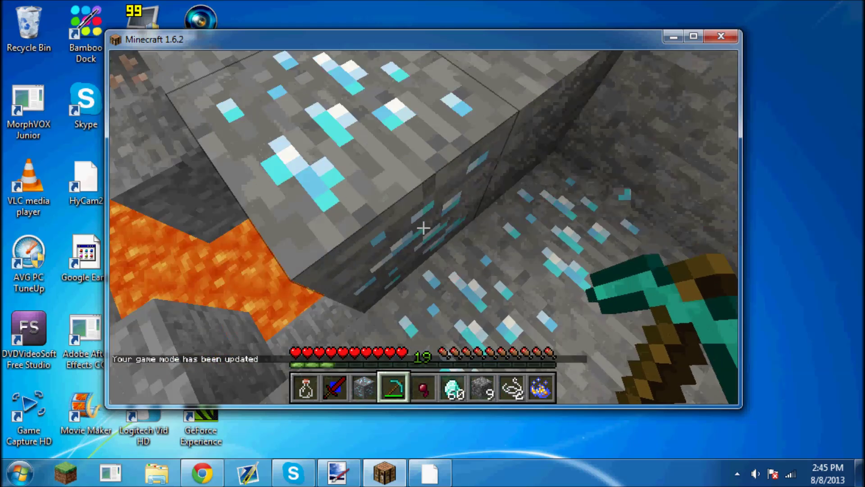
pyautogui.click(423, 228)
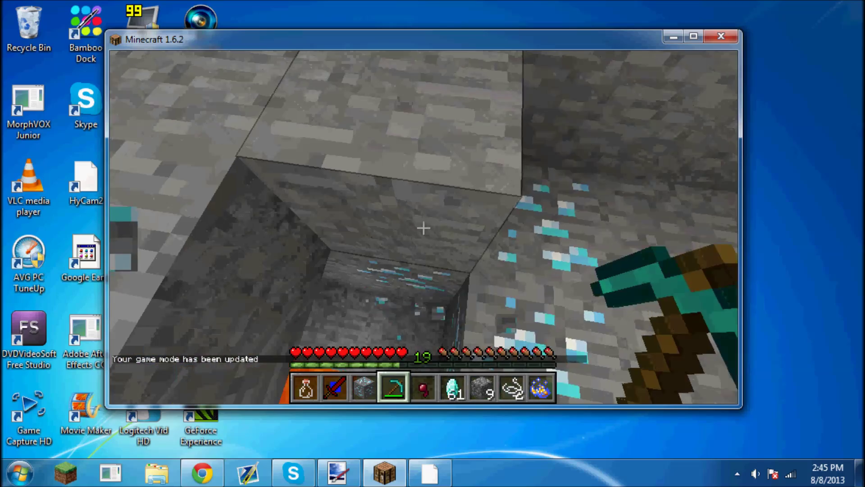
pyautogui.click(424, 228)
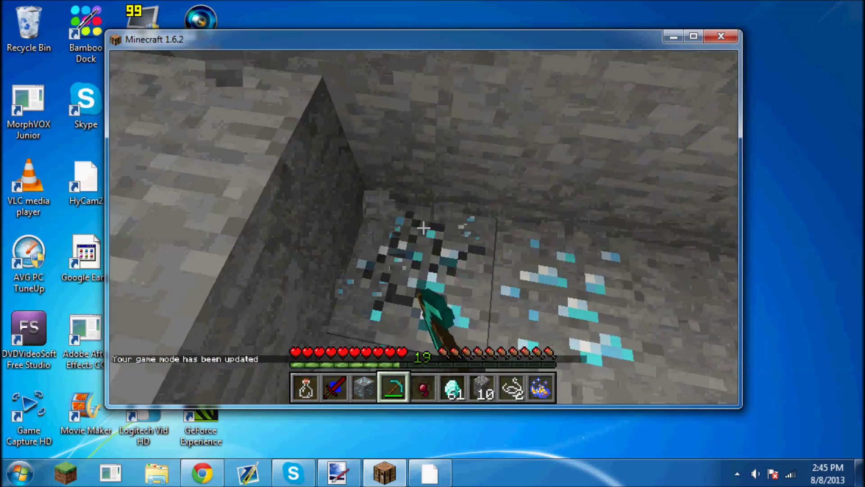
pyautogui.click(423, 228)
pyautogui.click(424, 228)
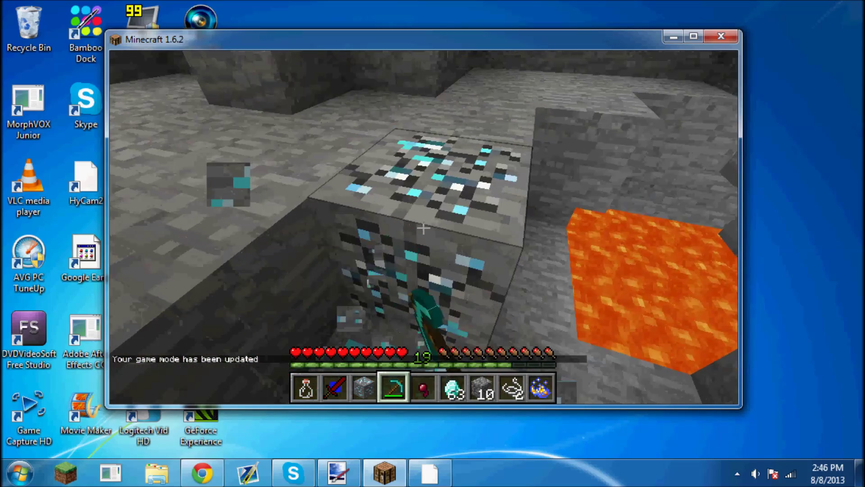
pyautogui.click(423, 228)
pyautogui.click(424, 228)
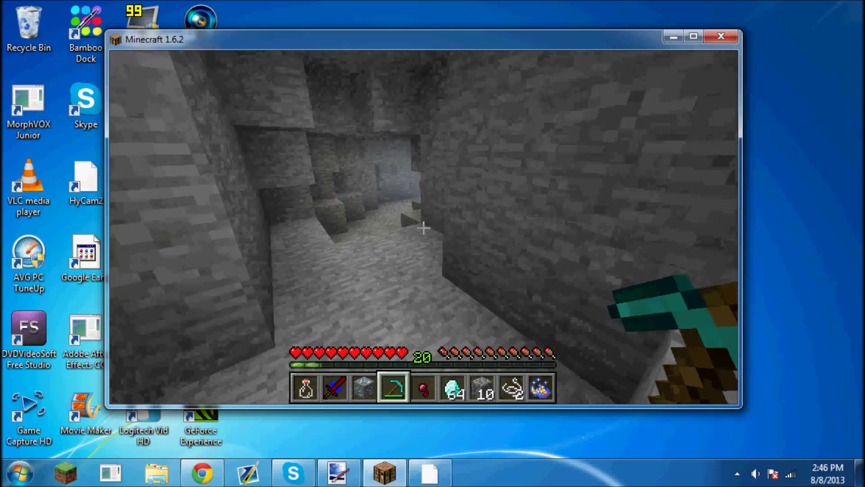
# - Cycle hotbar slots 1 and 2 (Glass Bottle, Diamond Sword), then break the gold ore block
pyautogui.press('1')
pyautogui.press('2')
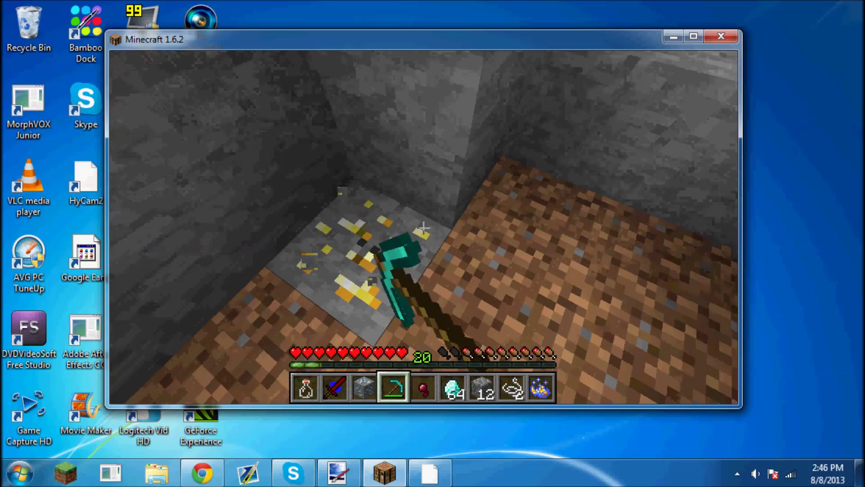
pyautogui.click(424, 228)
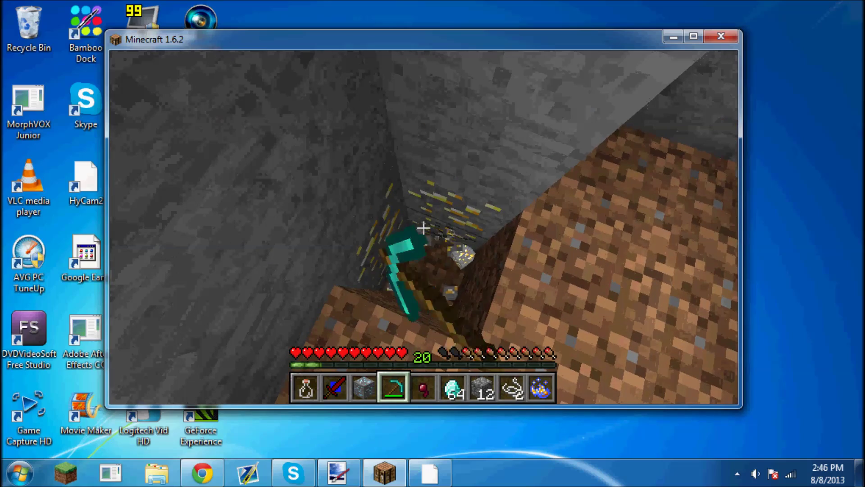